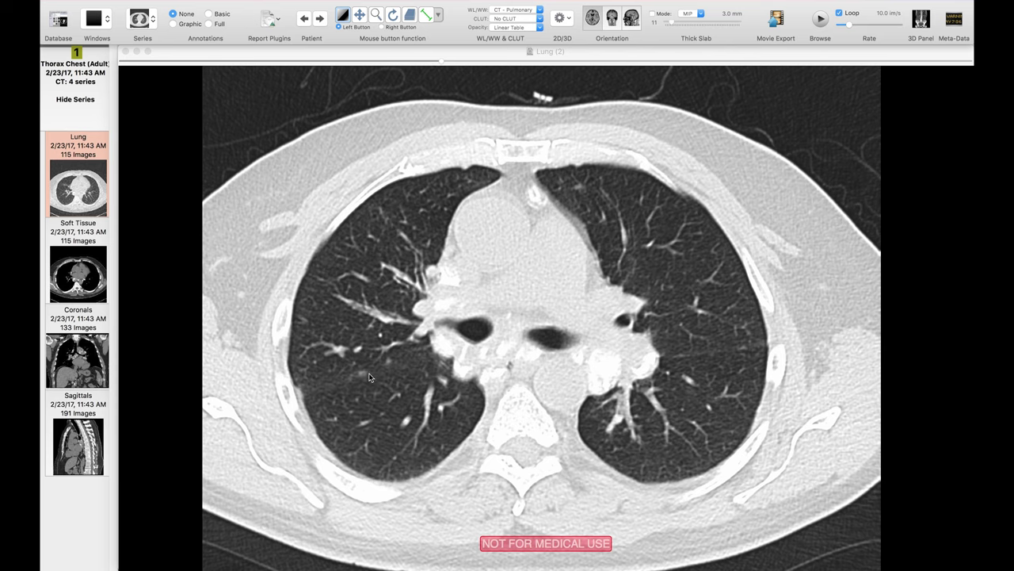
# Examine the right lung and its fissures on the axial Lung slices around the hilar level, going back and forth.
pyautogui.scroll(2, 348, 379)
pyautogui.scroll(-4, 343, 382)
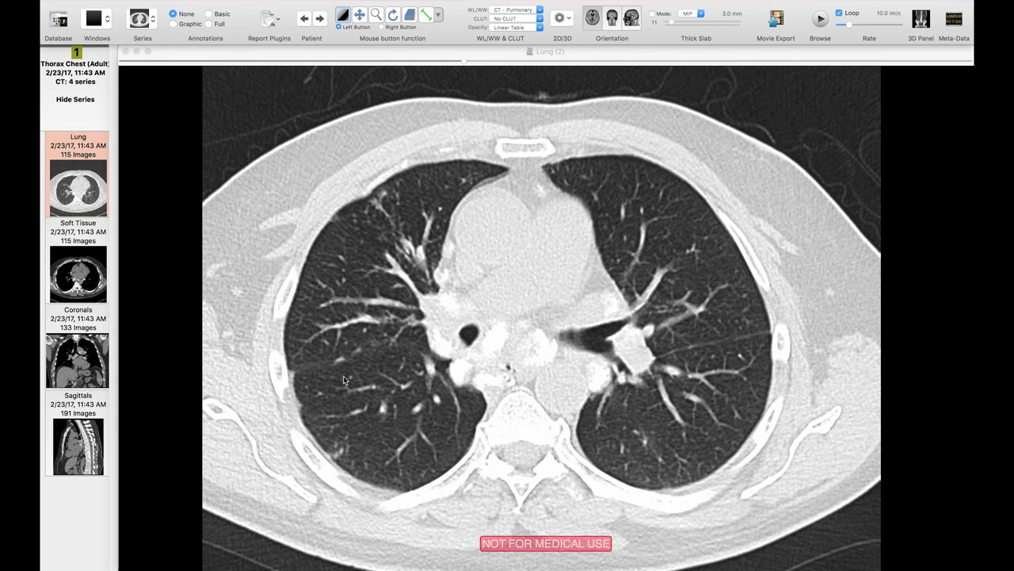
pyautogui.scroll(-1, 338, 340)
pyautogui.scroll(1, 356, 327)
pyautogui.scroll(-3, 379, 246)
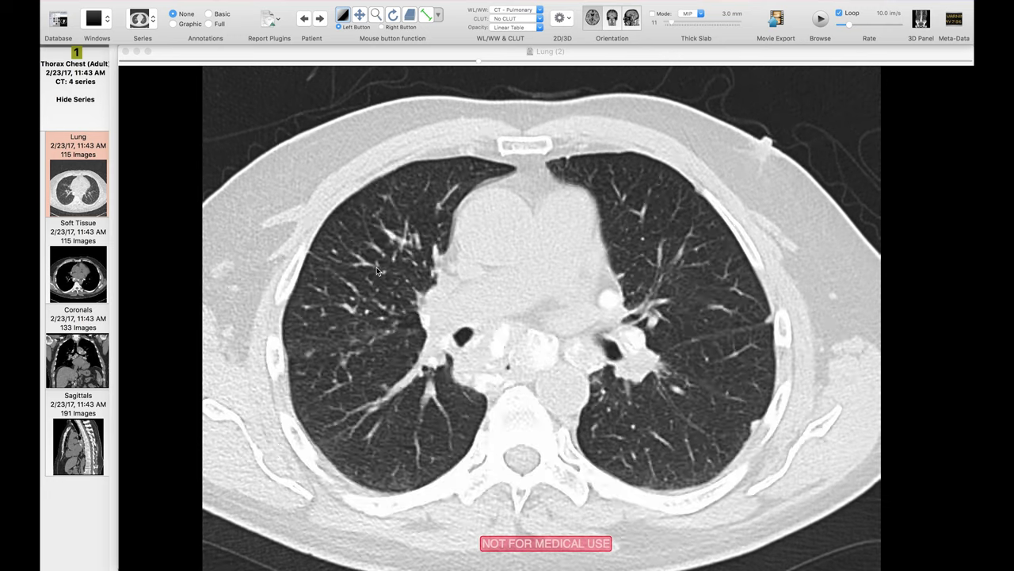
pyautogui.scroll(-7, 396, 279)
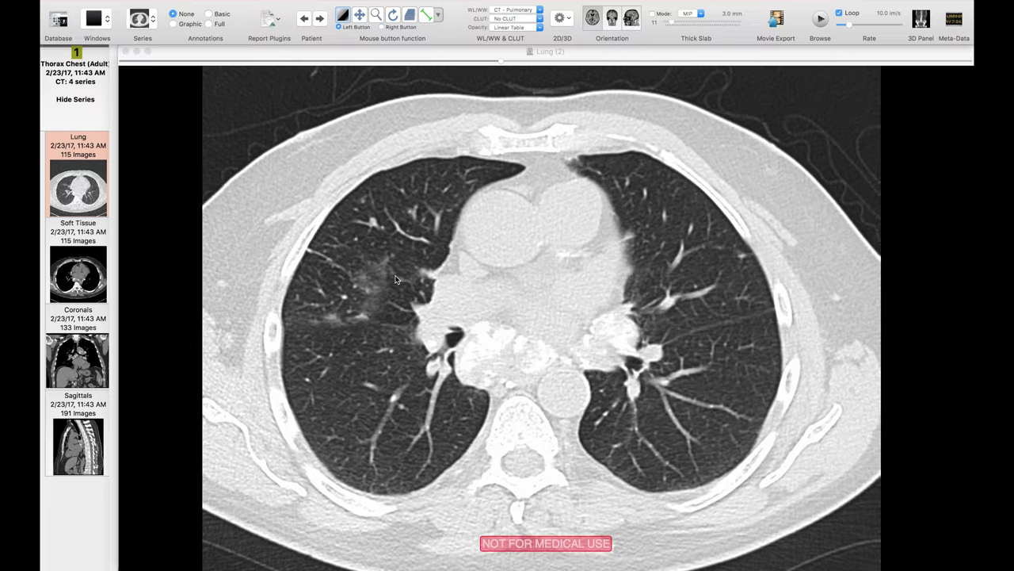
pyautogui.scroll(6, 396, 279)
pyautogui.scroll(2, 396, 279)
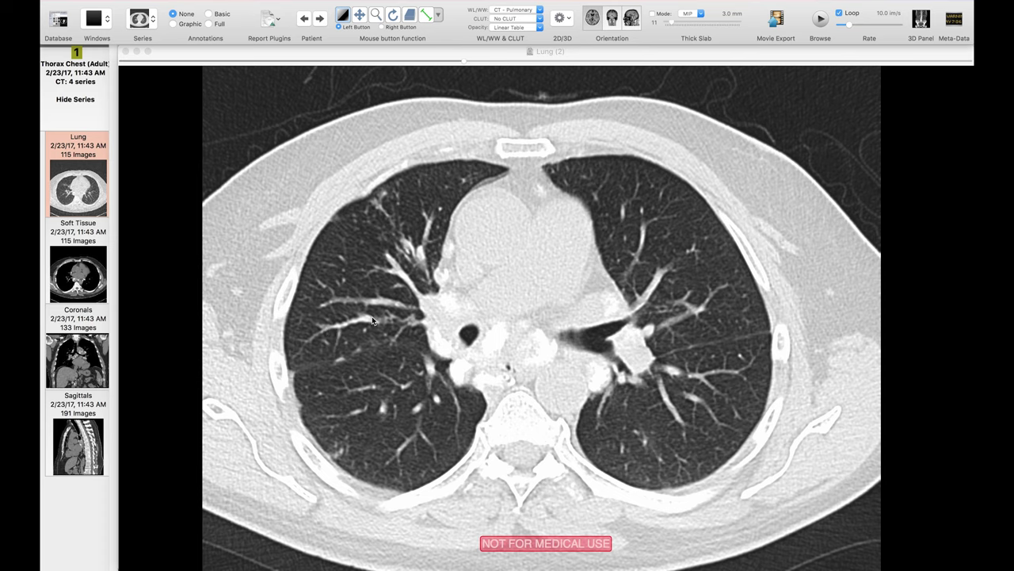
pyautogui.scroll(2, 371, 325)
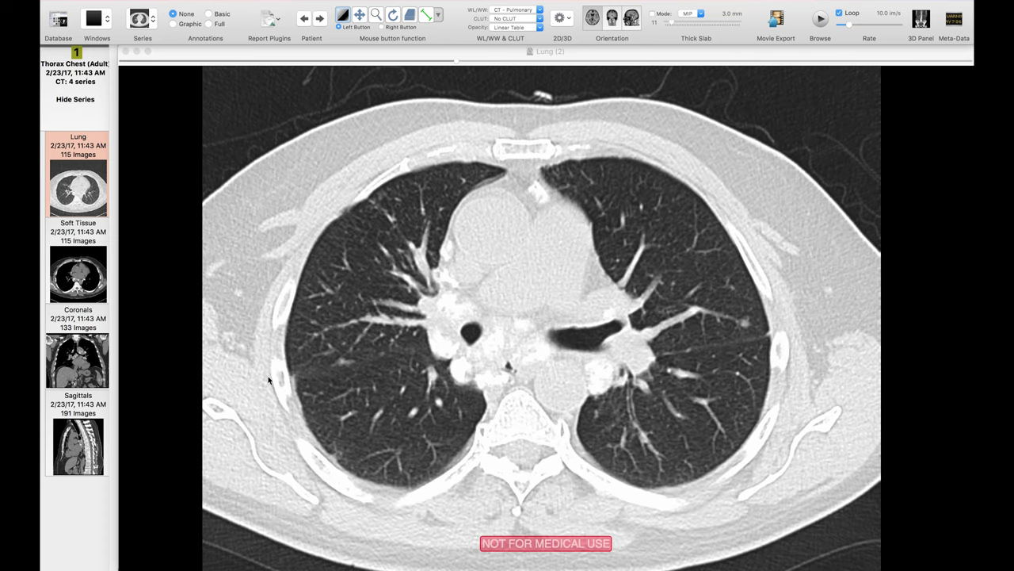
# Open the Sagittals series and examine the left lung and its fissure from the lateral chest wall to the midline.
pyautogui.click(76, 452)
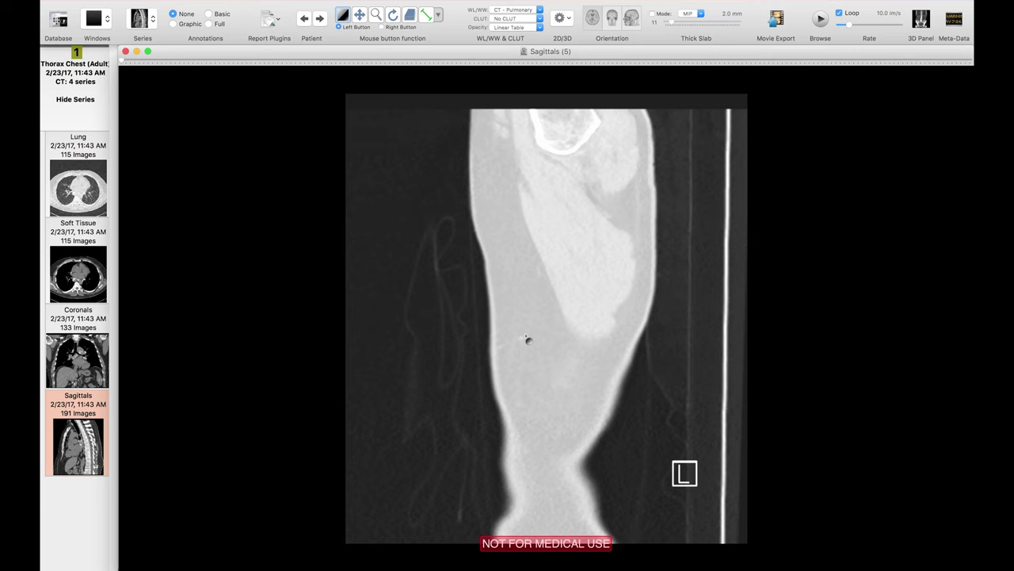
pyautogui.scroll(-10, 553, 414)
pyautogui.scroll(-10, 553, 415)
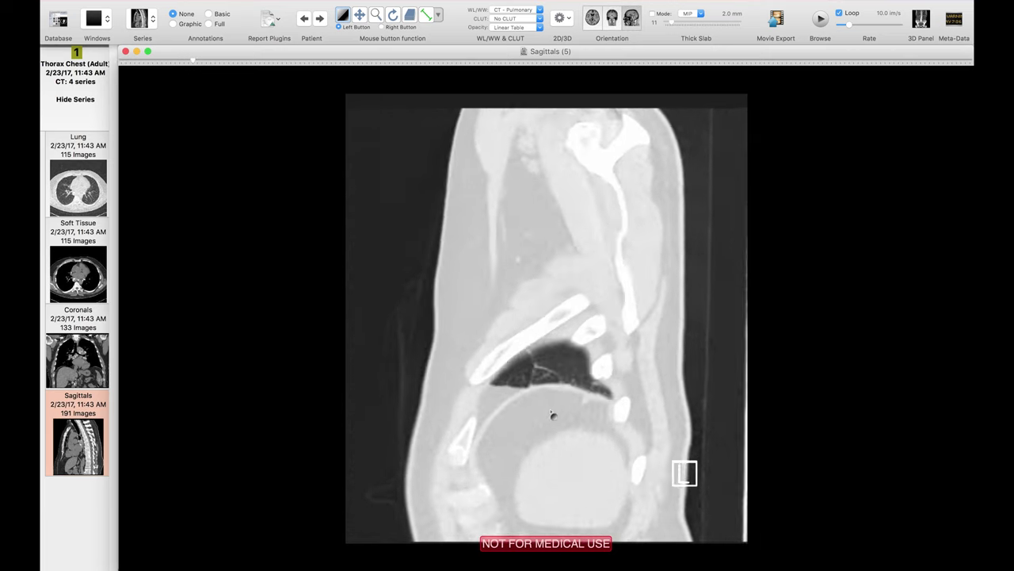
pyautogui.scroll(6, 552, 415)
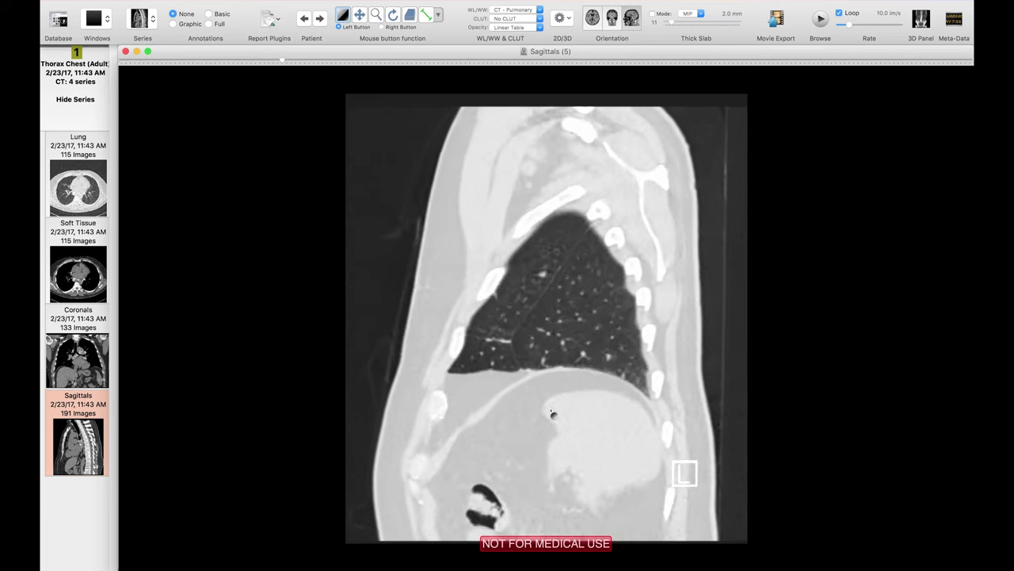
pyautogui.scroll(-8, 545, 290)
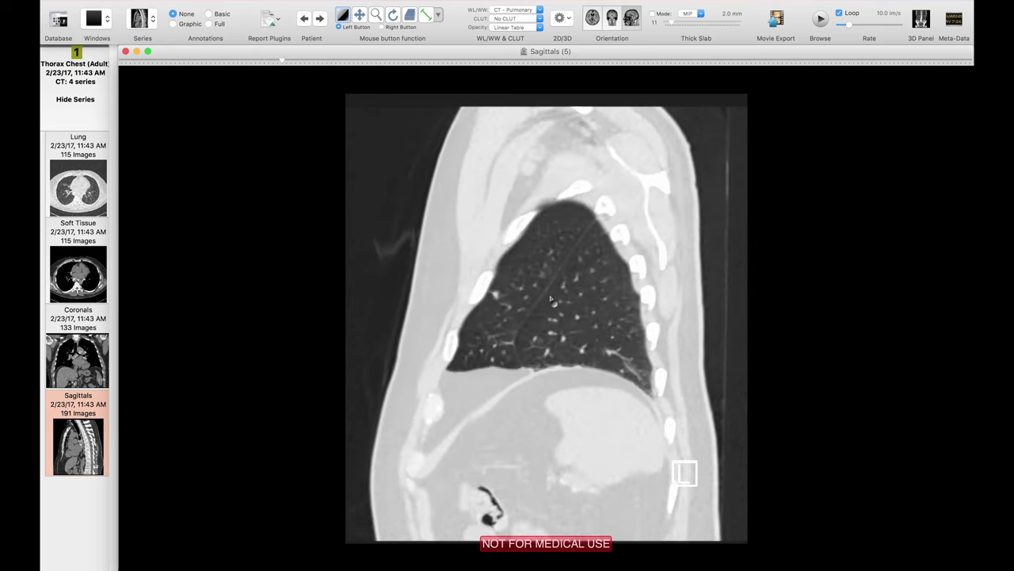
pyautogui.scroll(-12, 556, 293)
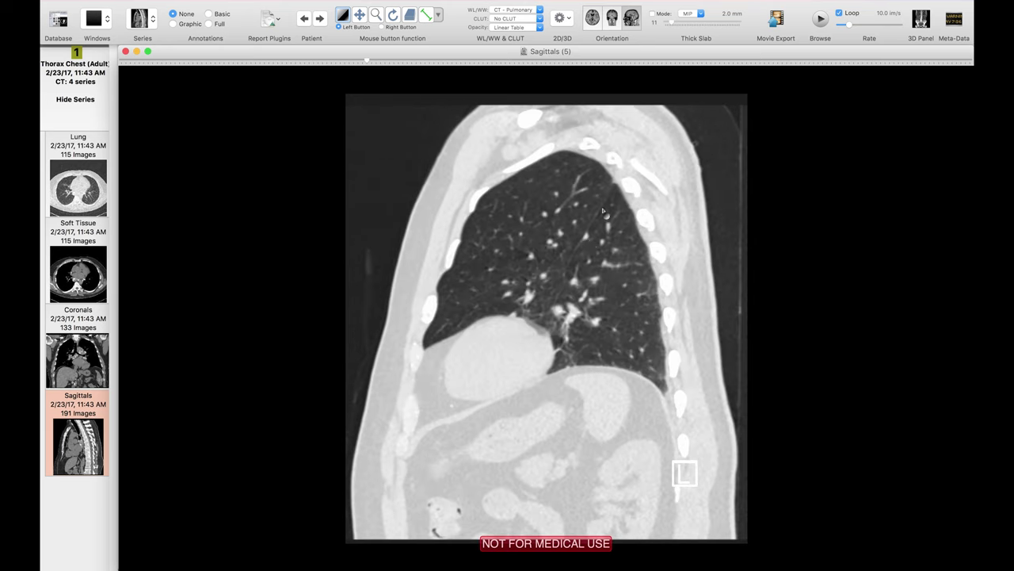
pyautogui.scroll(-10, 603, 211)
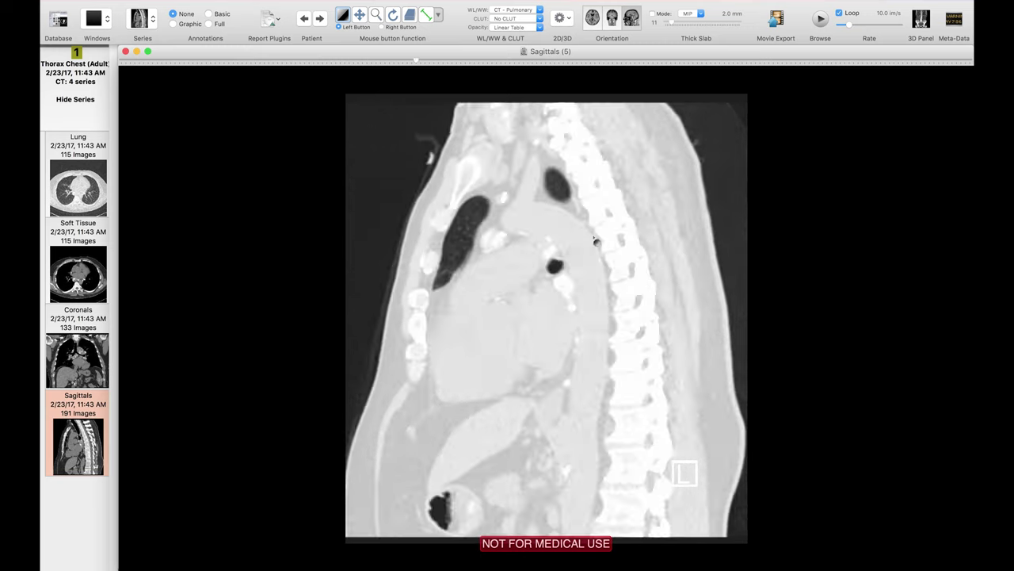
# Examine the right lung's fissures on the sagittal slices from the midline out to the lateral chest wall.
pyautogui.scroll(-20, 596, 239)
pyautogui.scroll(3, 520, 305)
pyautogui.scroll(-3, 498, 304)
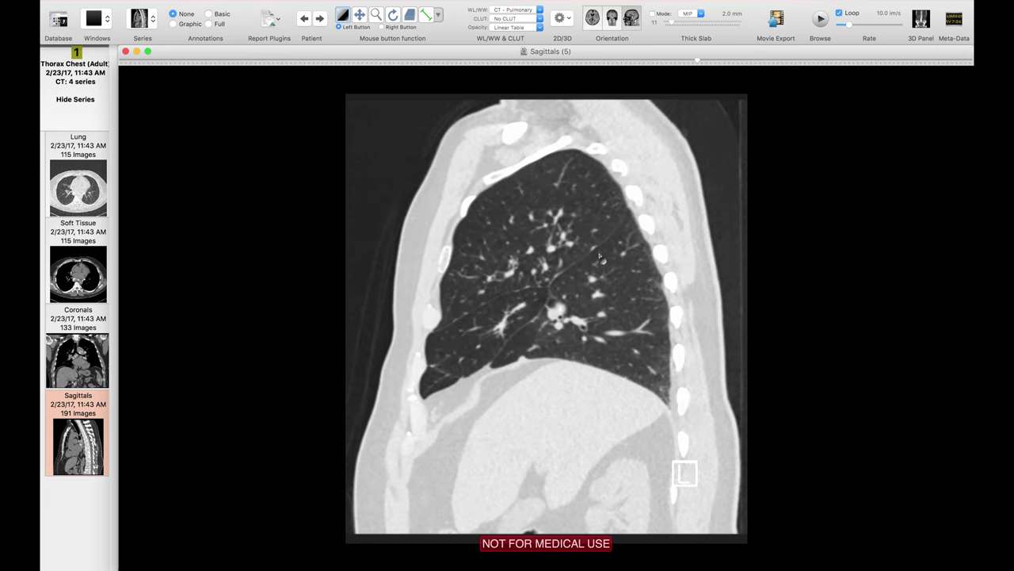
pyautogui.scroll(-7, 554, 293)
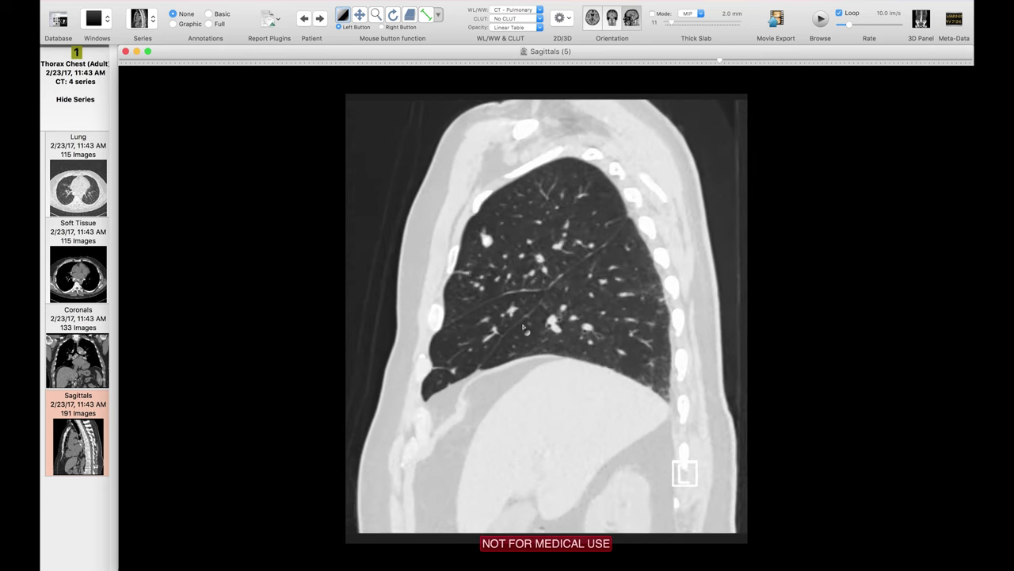
pyautogui.scroll(-2, 527, 321)
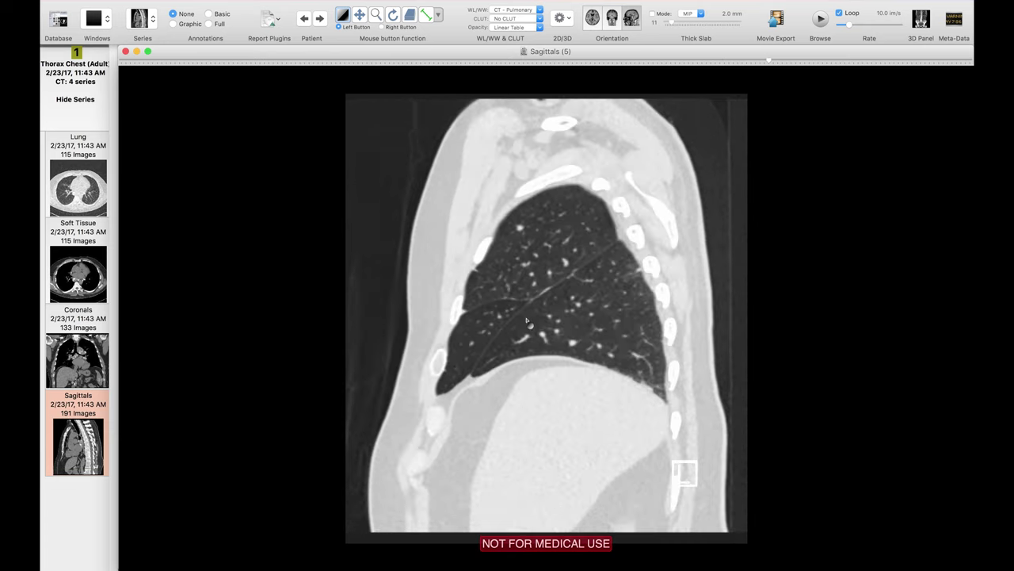
pyautogui.scroll(-4, 527, 322)
pyautogui.scroll(-5, 527, 321)
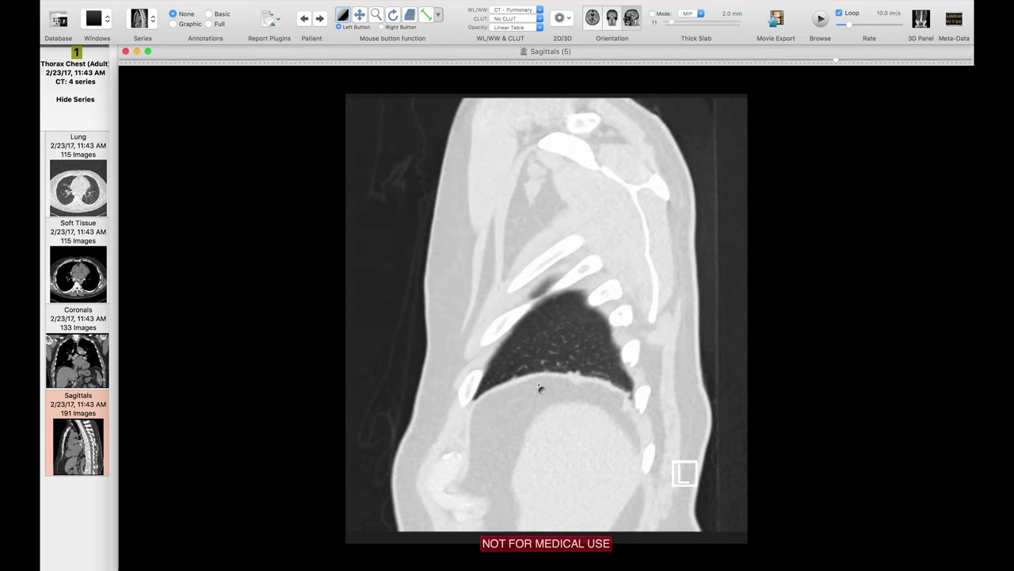
# Open the Soft Tissue series and examine the mediastinal and hilar lymph nodes from the thoracic inlet to the heart and back.
pyautogui.click(79, 274)
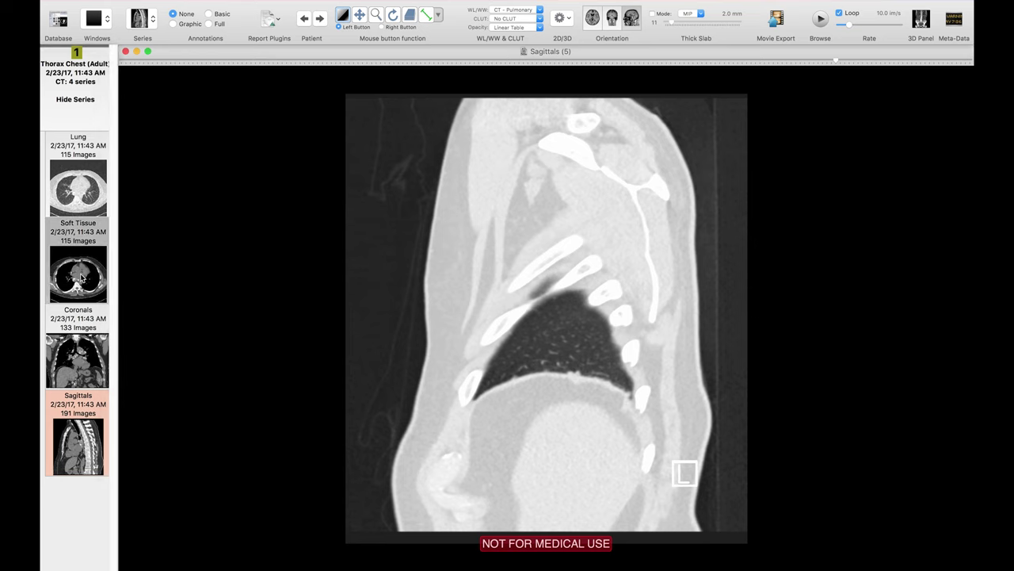
pyautogui.scroll(-10, 634, 337)
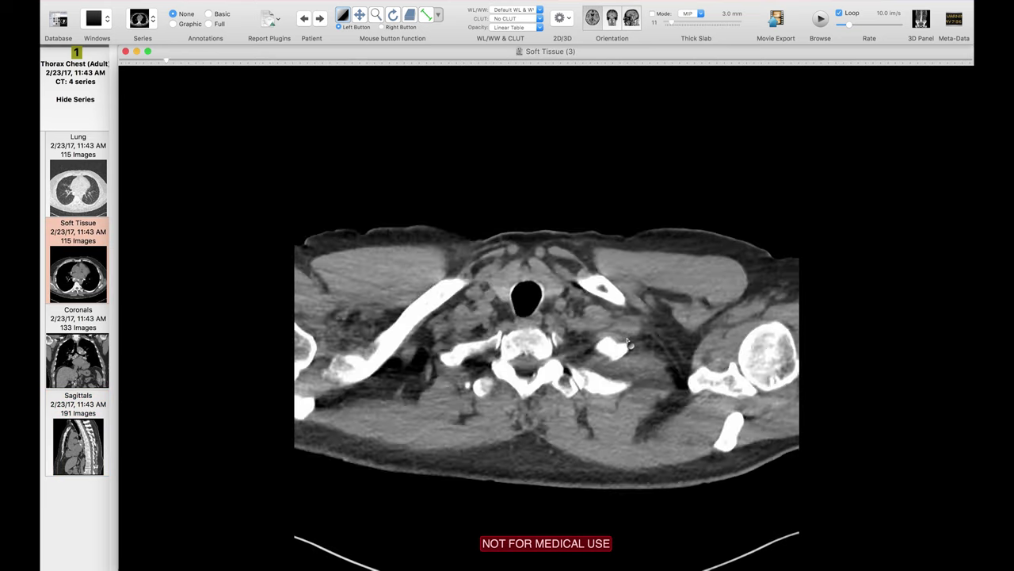
pyautogui.scroll(-6, 555, 305)
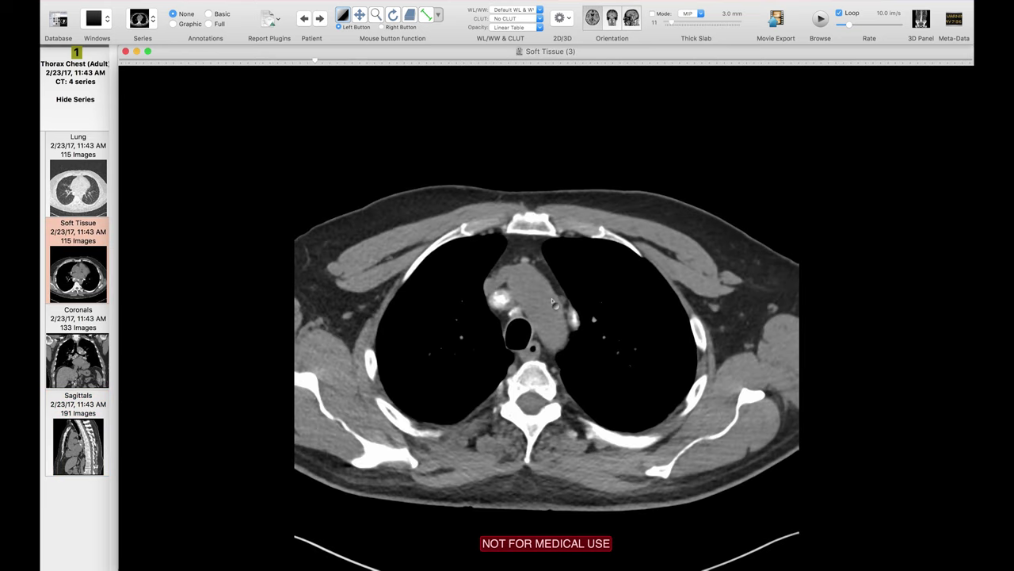
pyautogui.scroll(-8, 554, 305)
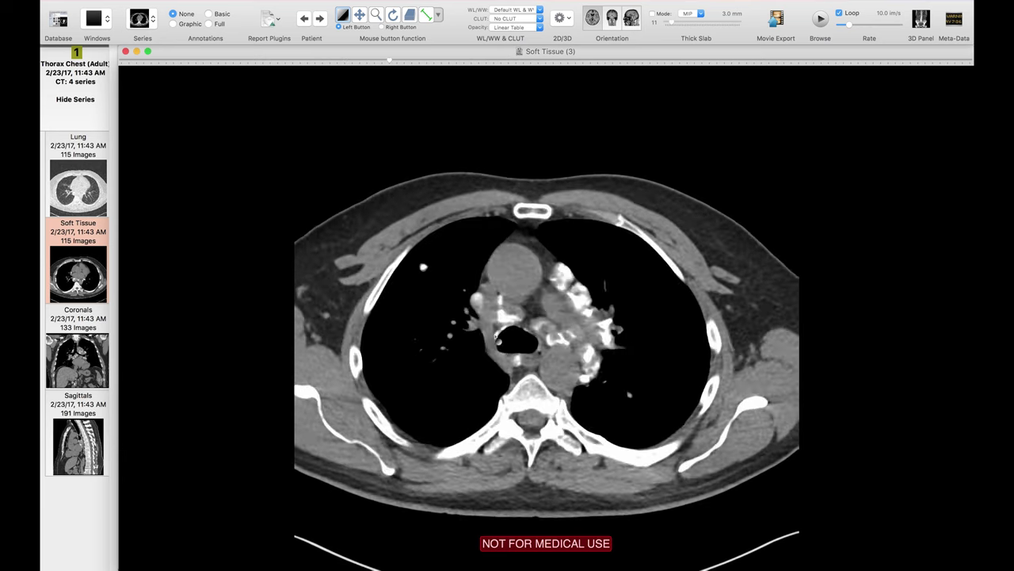
pyautogui.scroll(-8, 608, 354)
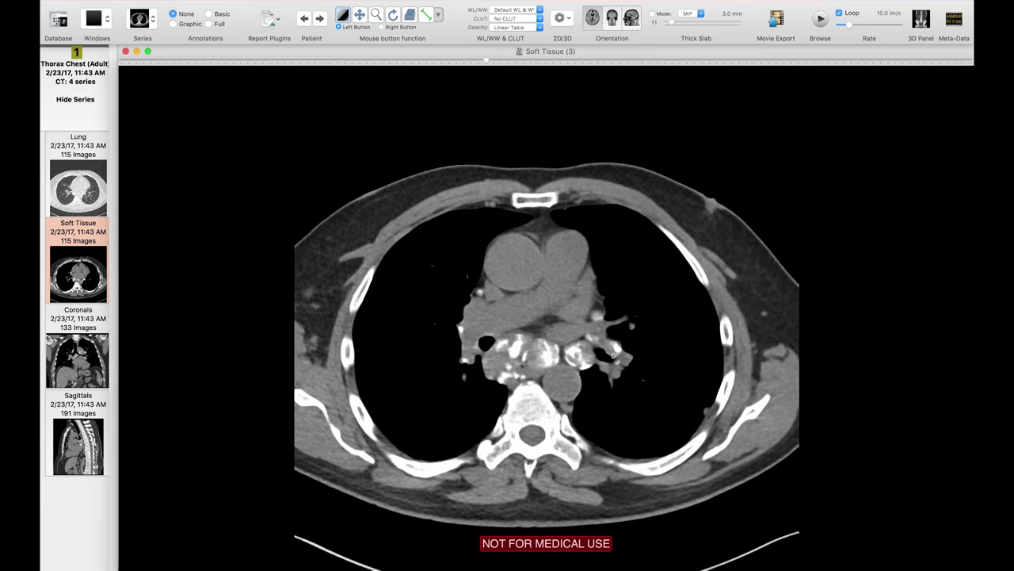
pyautogui.scroll(-8, 547, 345)
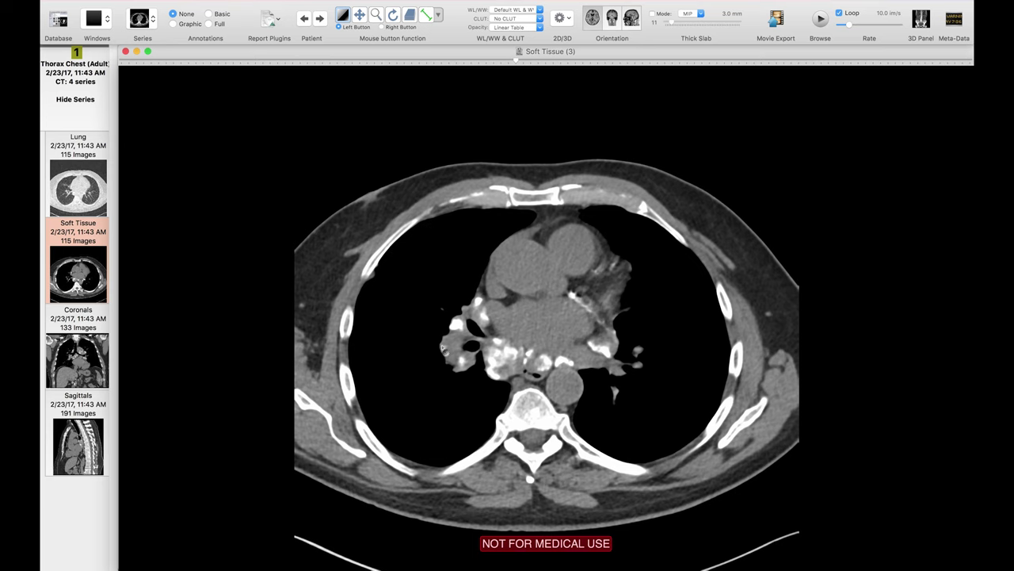
pyautogui.scroll(-10, 602, 370)
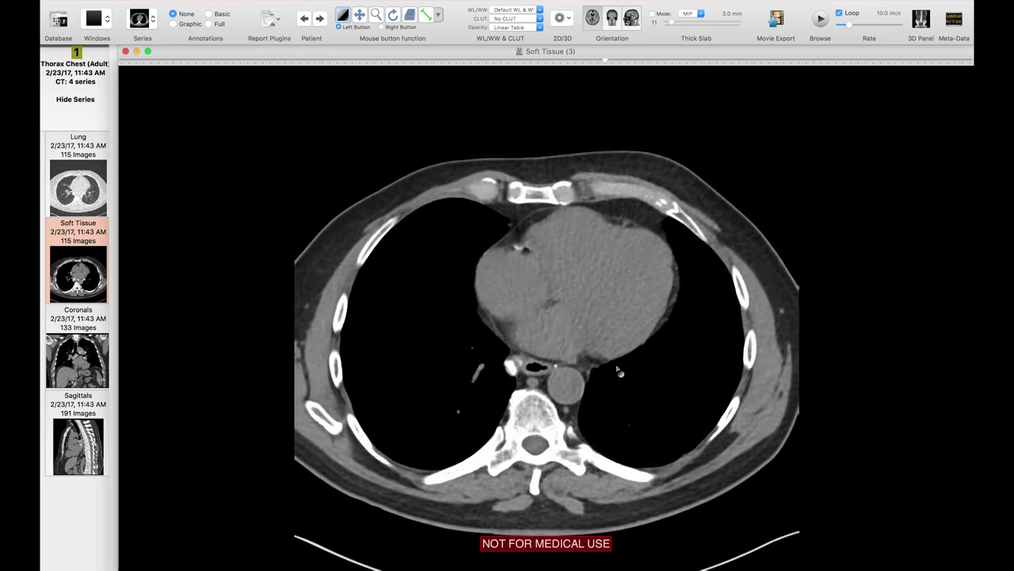
pyautogui.scroll(20, 622, 371)
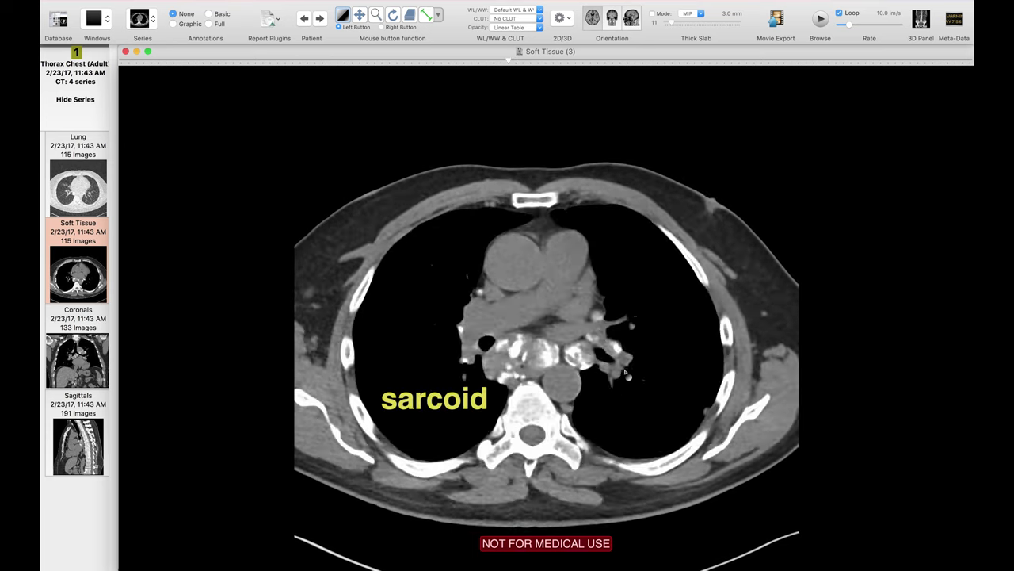
pyautogui.scroll(10, 625, 371)
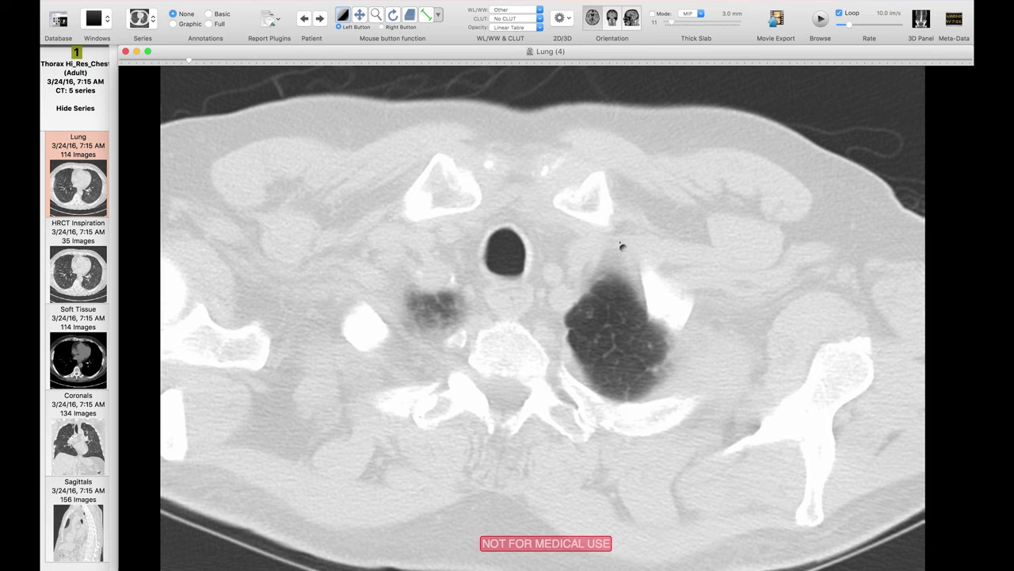
# Examine both lung apices on the axial Lung series of the high-resolution chest CT, rechecking the left lung's lateral pleural edge.
pyautogui.scroll(-1, 626, 254)
pyautogui.scroll(-2, 626, 254)
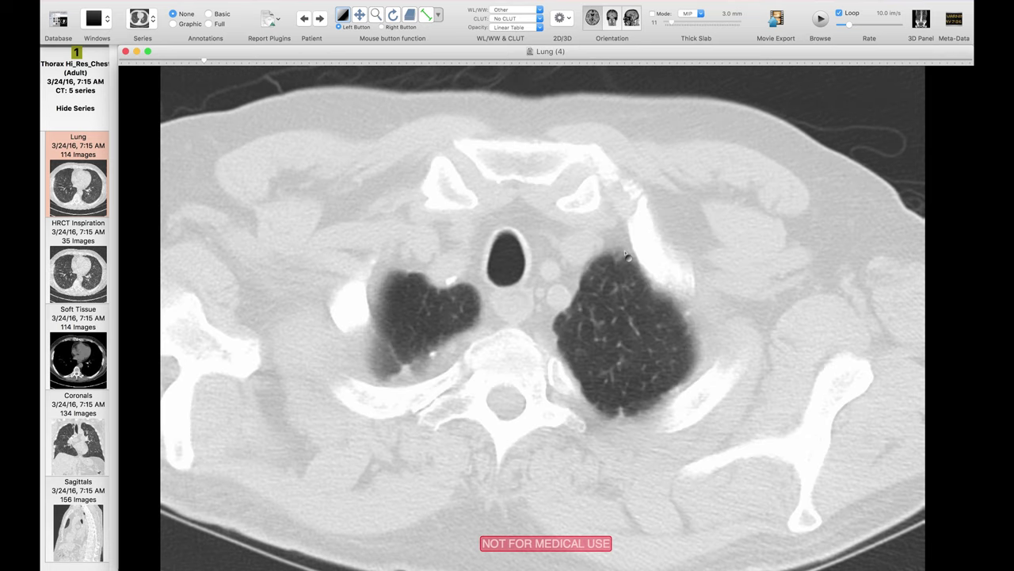
pyautogui.scroll(-3, 626, 254)
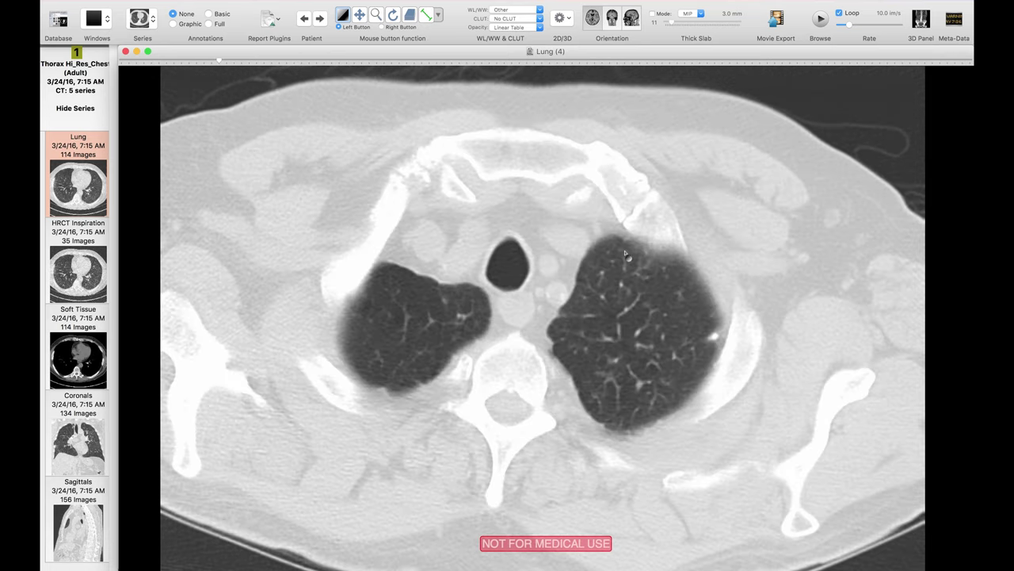
pyautogui.scroll(2, 713, 346)
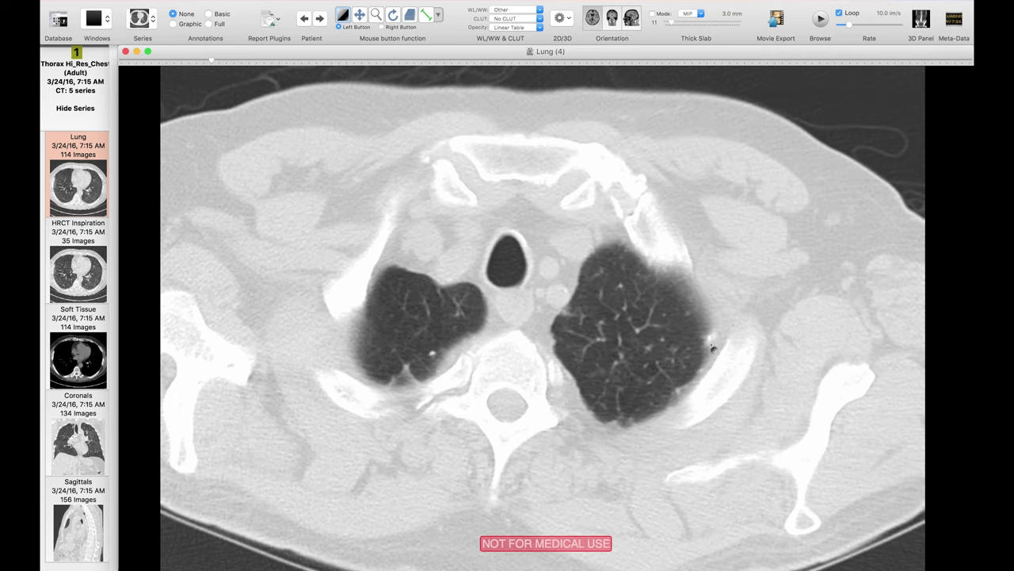
pyautogui.scroll(-2, 710, 359)
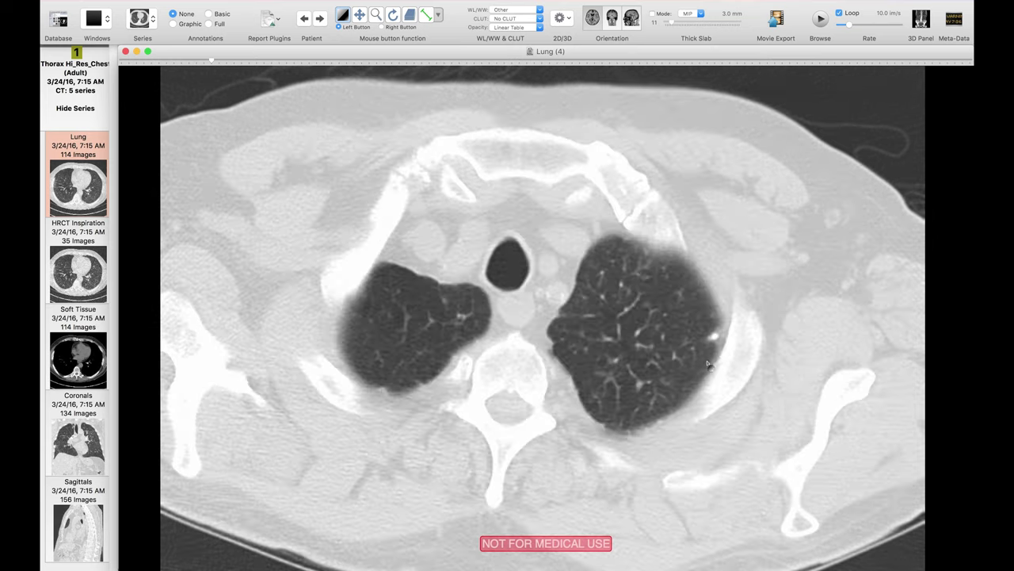
pyautogui.scroll(-2, 718, 349)
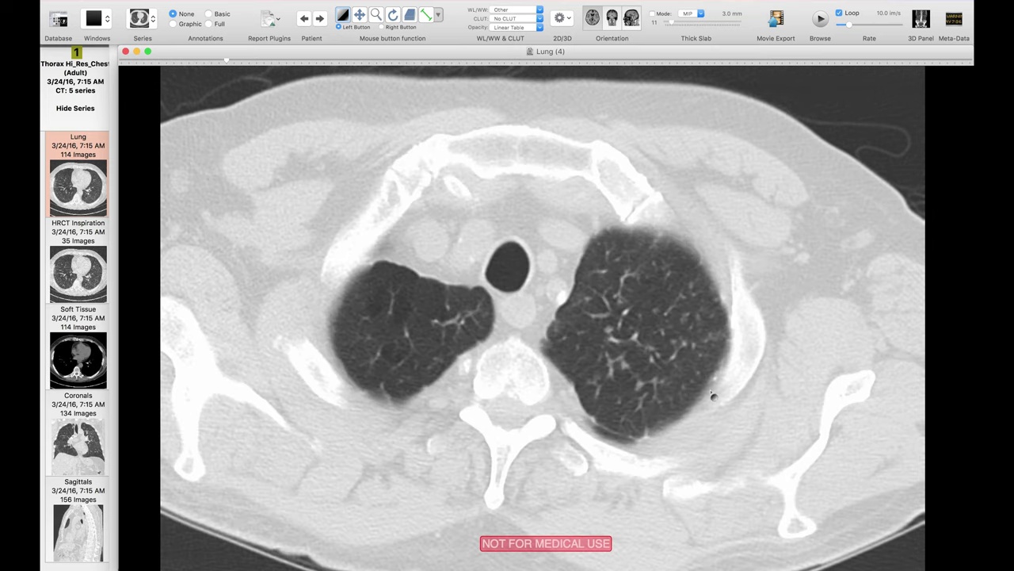
# Examine the left lung's posterior fissure on the axial Lung slices from below the apex to above the aortic arch.
pyautogui.scroll(-2, 713, 396)
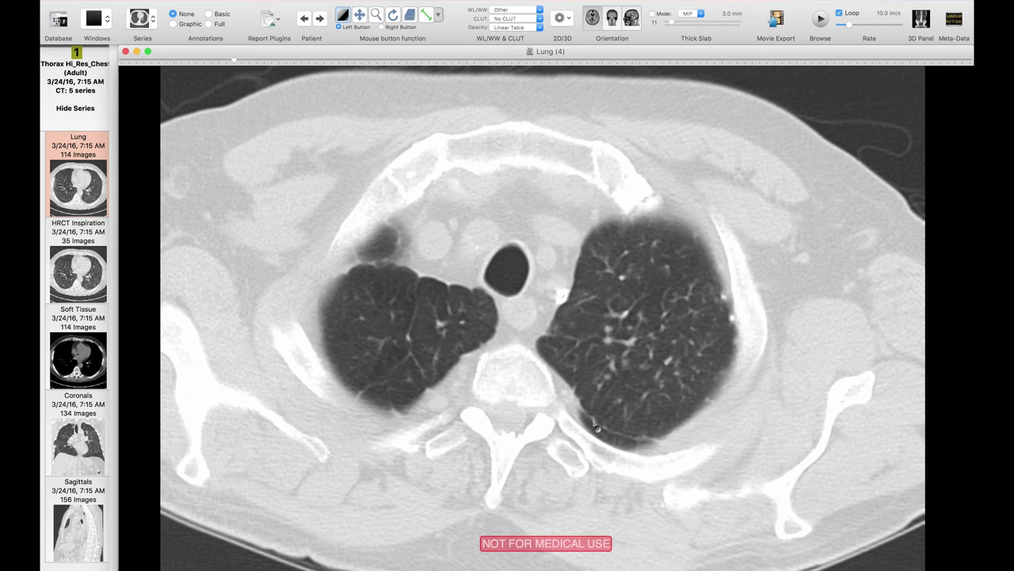
pyautogui.scroll(-2, 650, 444)
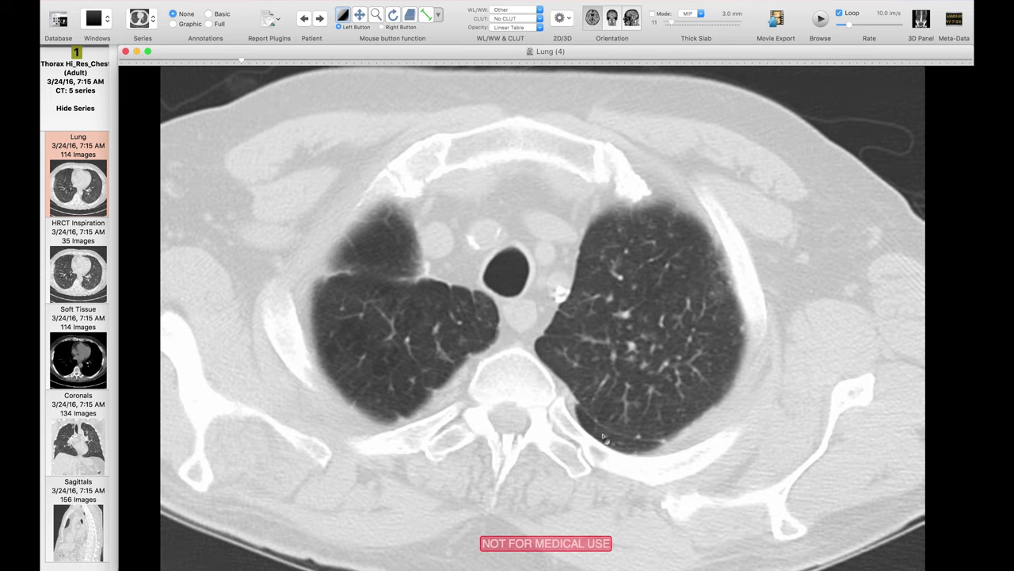
pyautogui.scroll(-2, 654, 446)
pyautogui.scroll(-2, 655, 446)
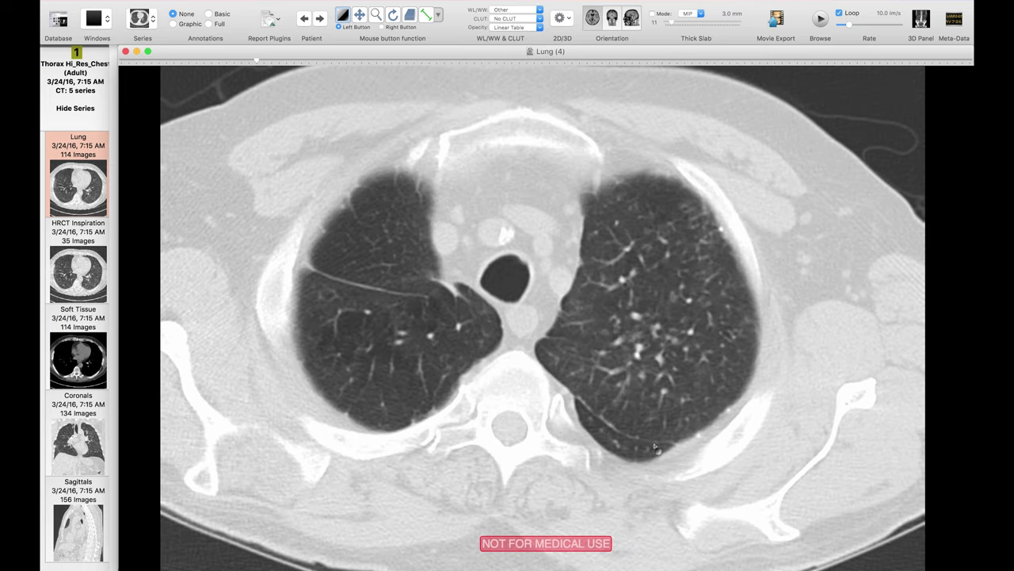
pyautogui.scroll(-2, 666, 448)
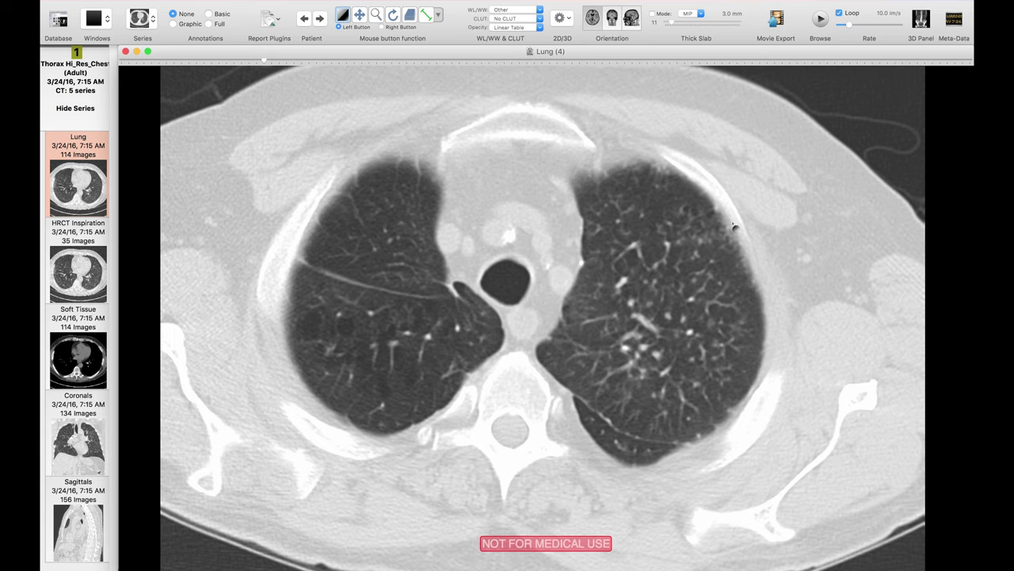
# Examine the left upper lobe's lateral pleural edge and its central bronchi down to the aortic arch, comparing neighbouring slices there.
pyautogui.scroll(-3, 758, 298)
pyautogui.scroll(-3, 758, 298)
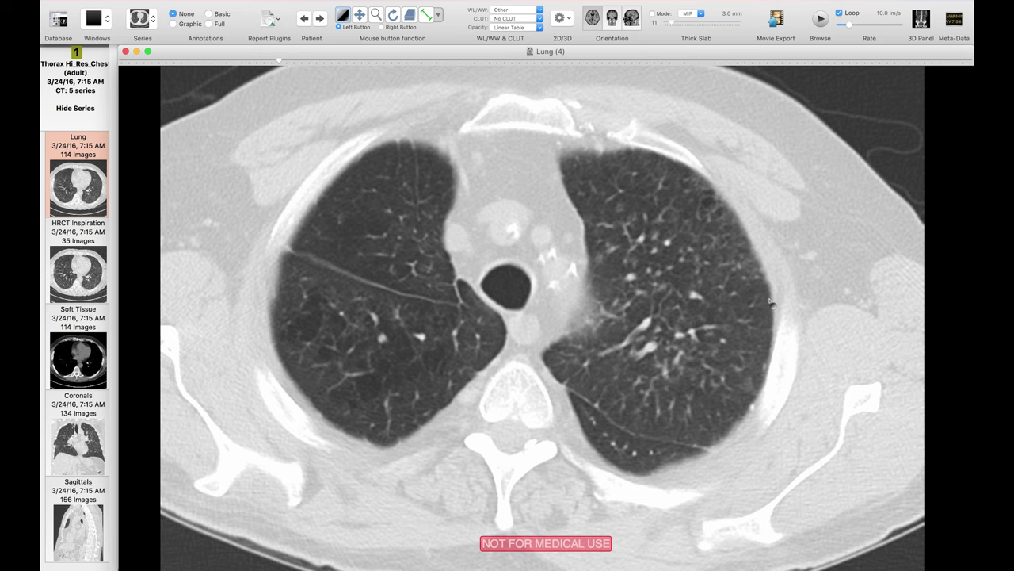
pyautogui.scroll(-3, 770, 301)
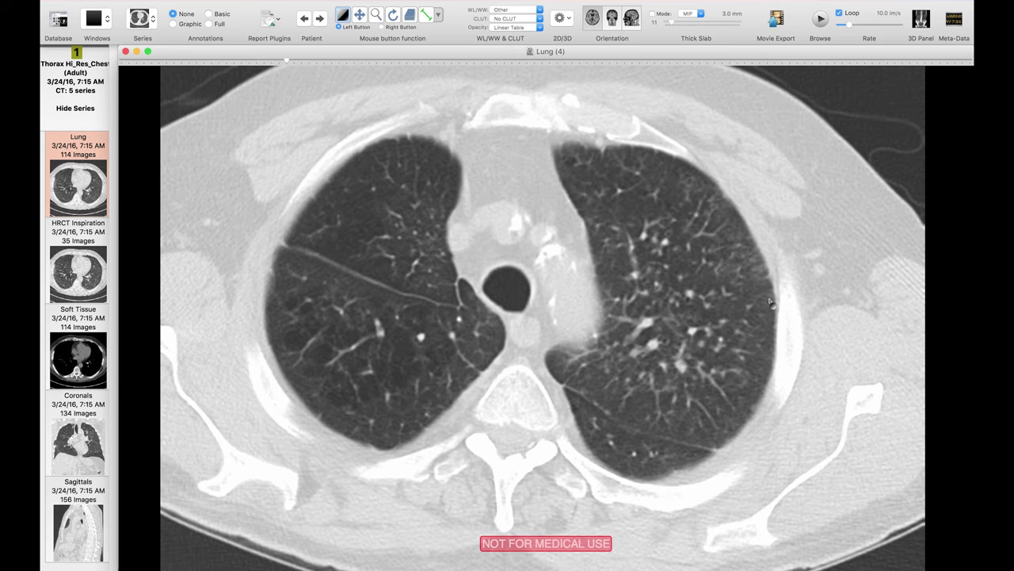
pyautogui.scroll(-3, 770, 301)
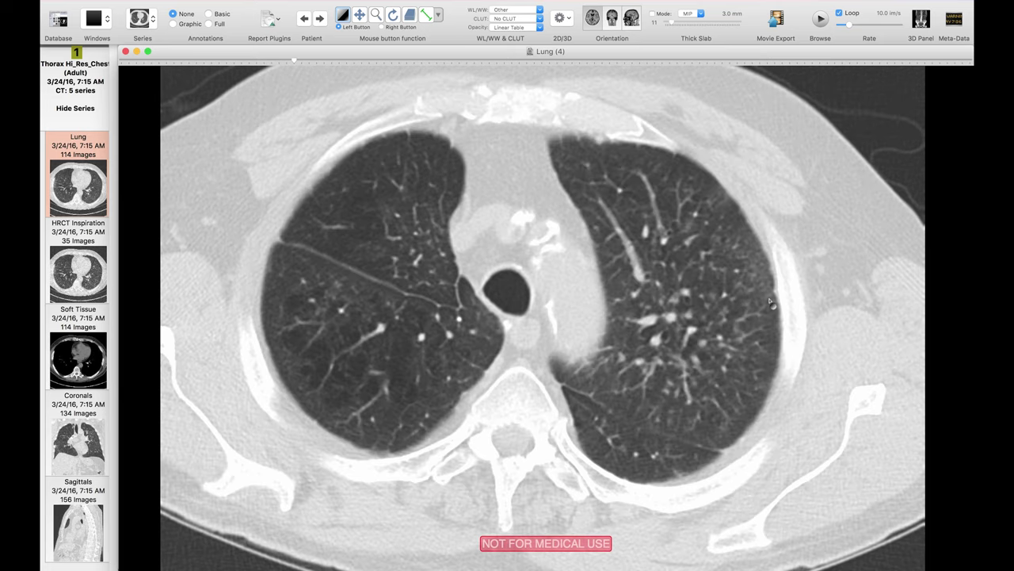
pyautogui.scroll(-3, 769, 301)
pyautogui.scroll(-3, 769, 301)
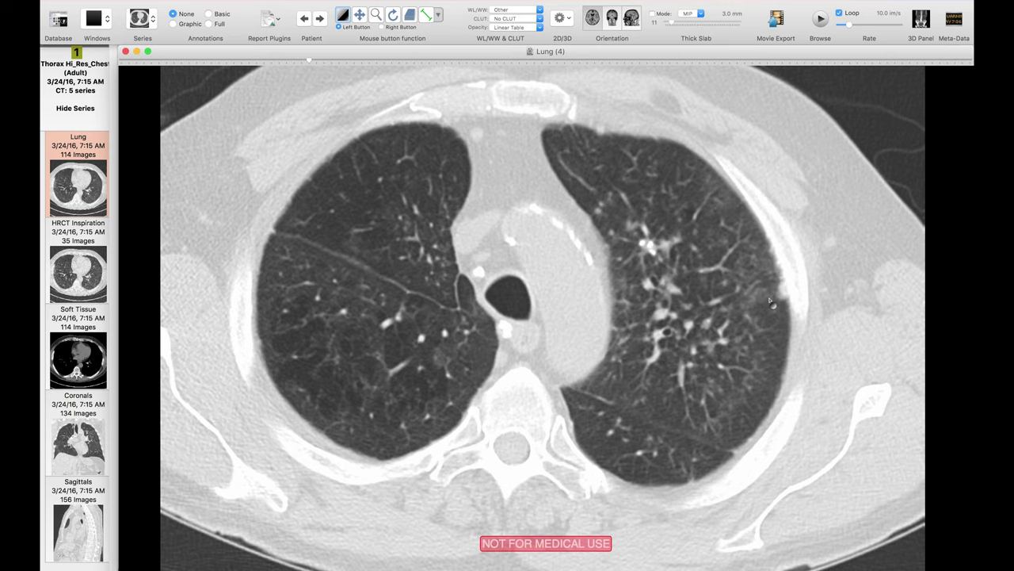
pyautogui.scroll(-3, 770, 302)
pyautogui.scroll(-3, 770, 301)
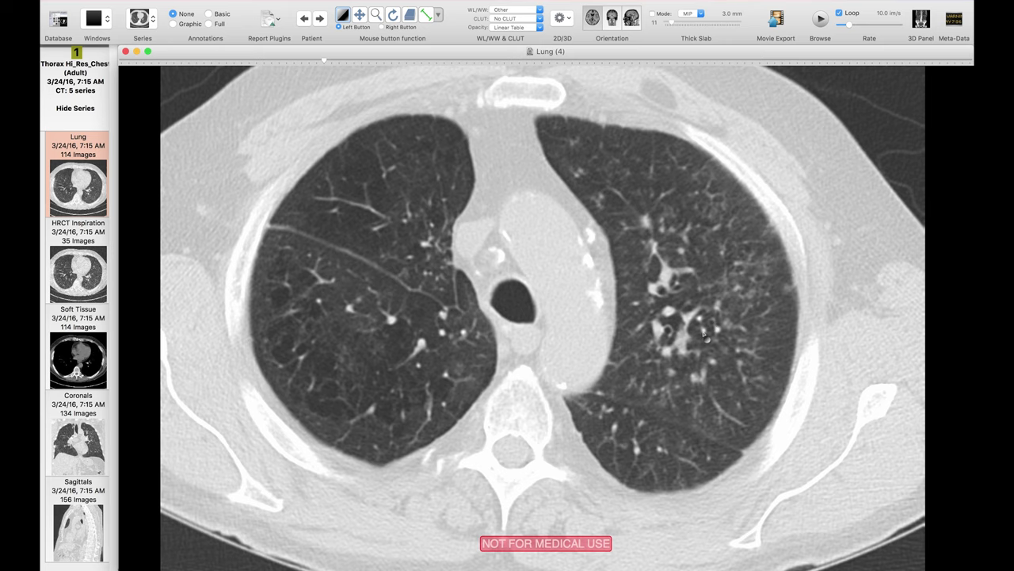
pyautogui.scroll(3, 713, 324)
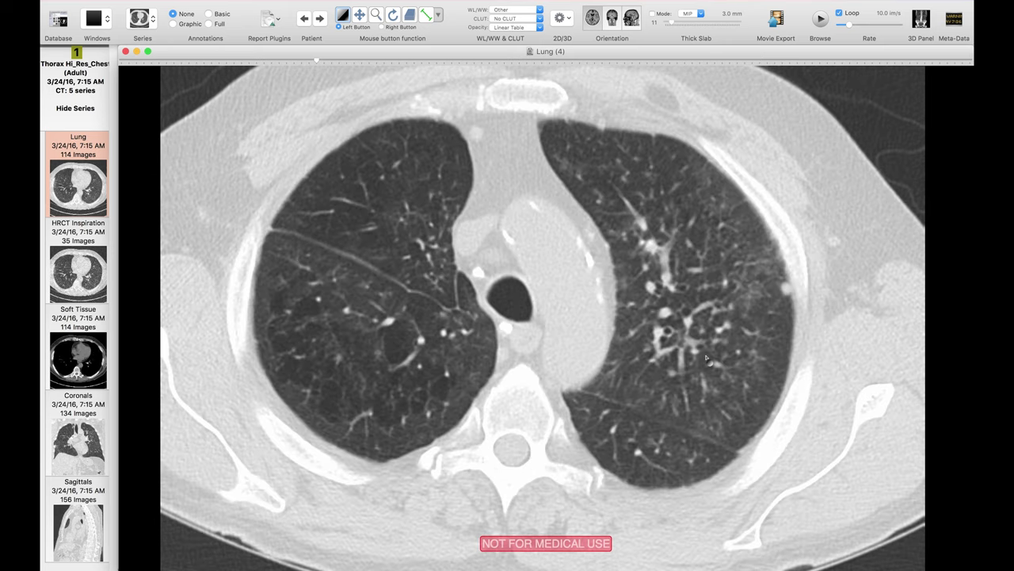
pyautogui.scroll(-3, 704, 346)
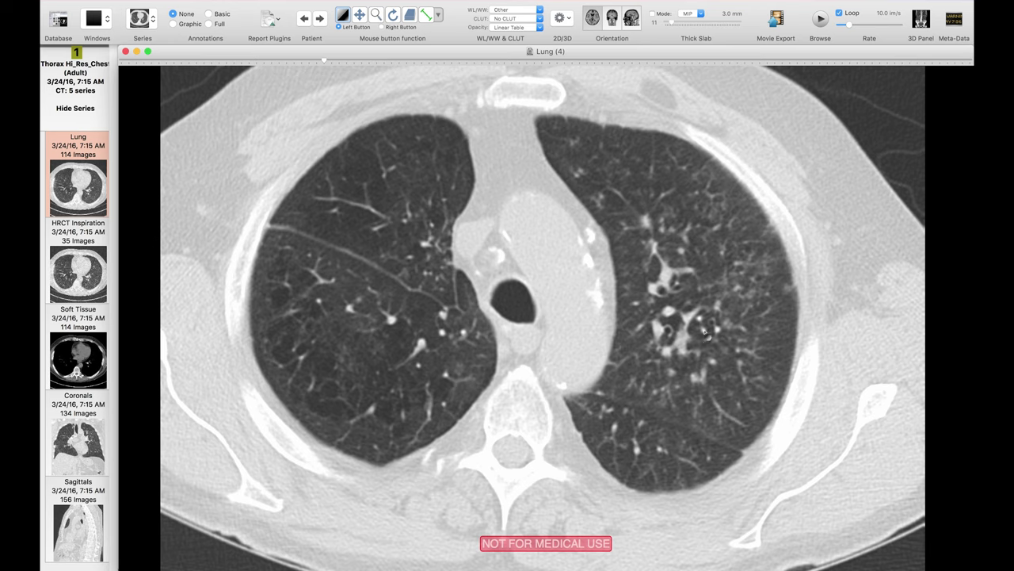
pyautogui.scroll(2, 730, 339)
pyautogui.scroll(-2, 729, 338)
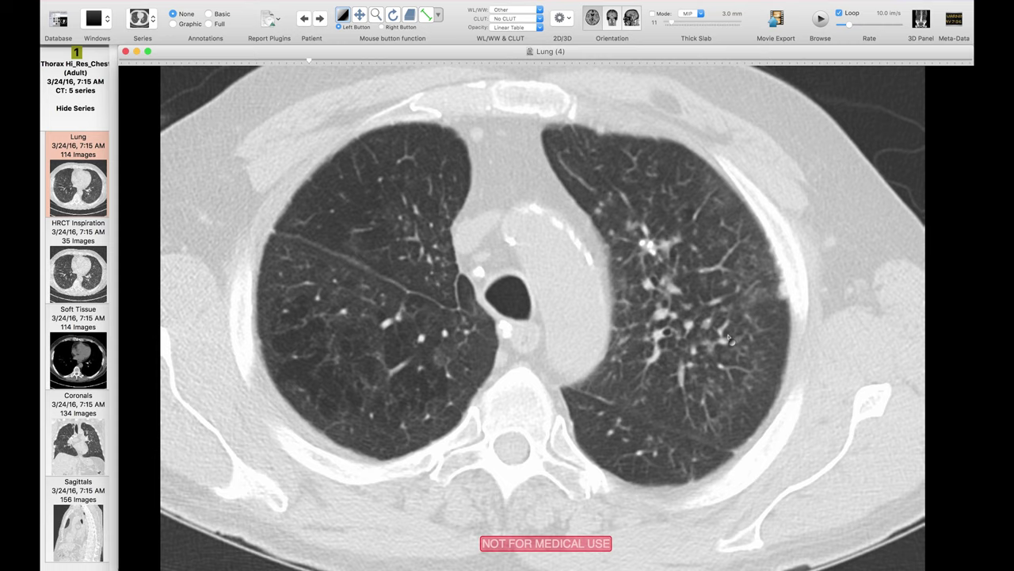
# Recheck the small nodules and vessels in the left upper lobe from the aortic arch back up toward the apex.
pyautogui.scroll(3, 729, 338)
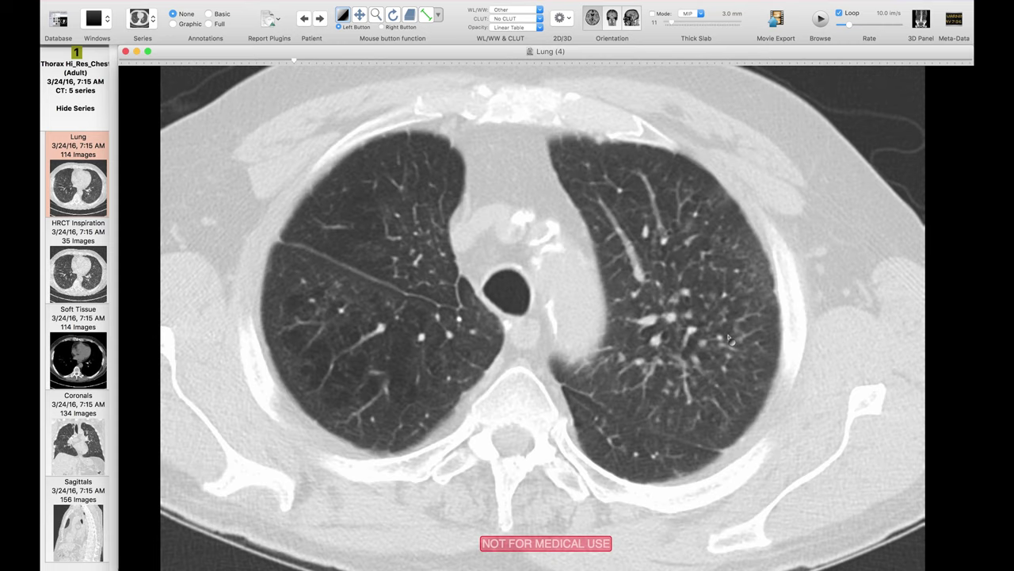
pyautogui.scroll(3, 730, 339)
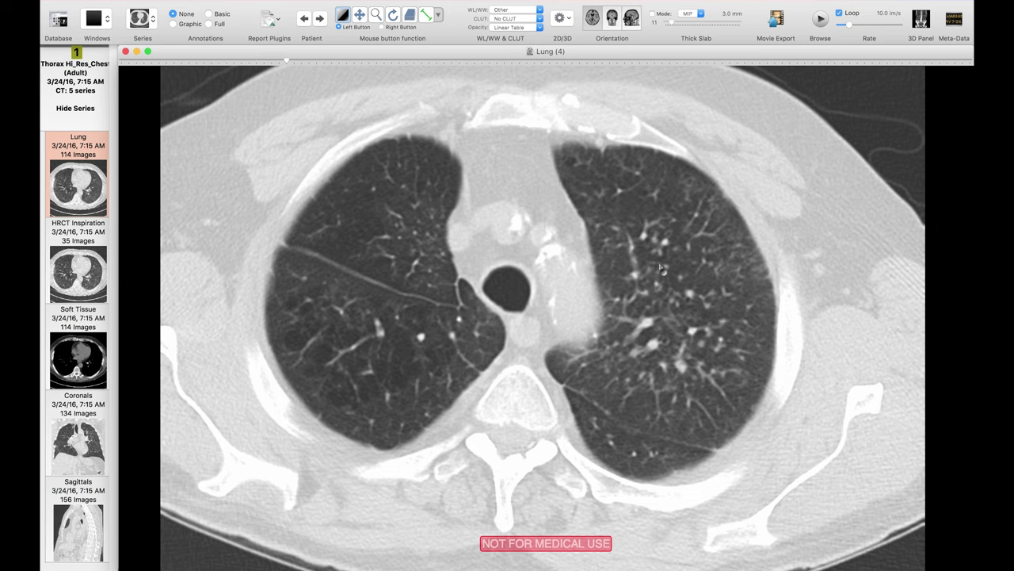
pyautogui.scroll(3, 674, 301)
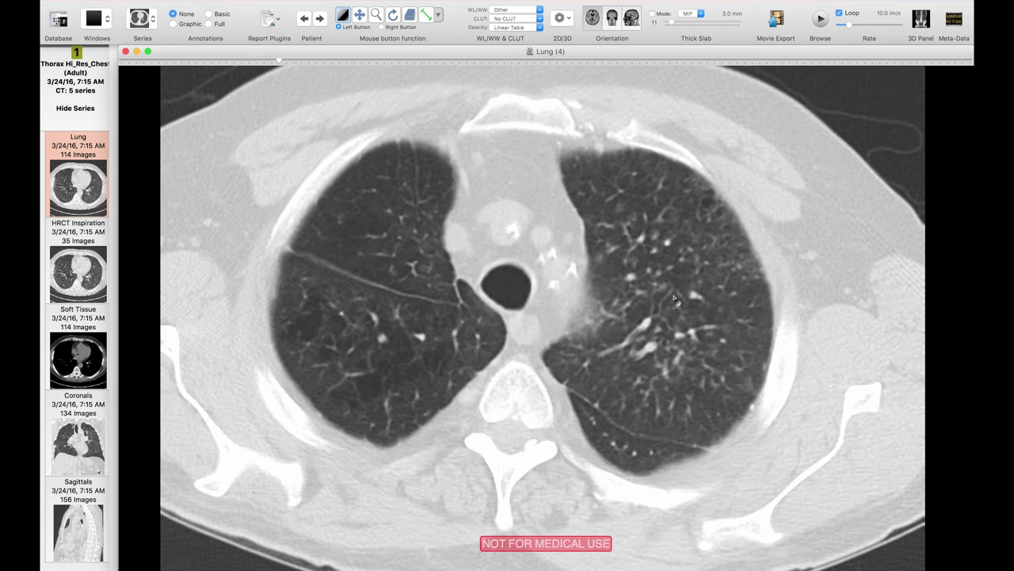
pyautogui.scroll(3, 674, 298)
pyautogui.scroll(3, 674, 299)
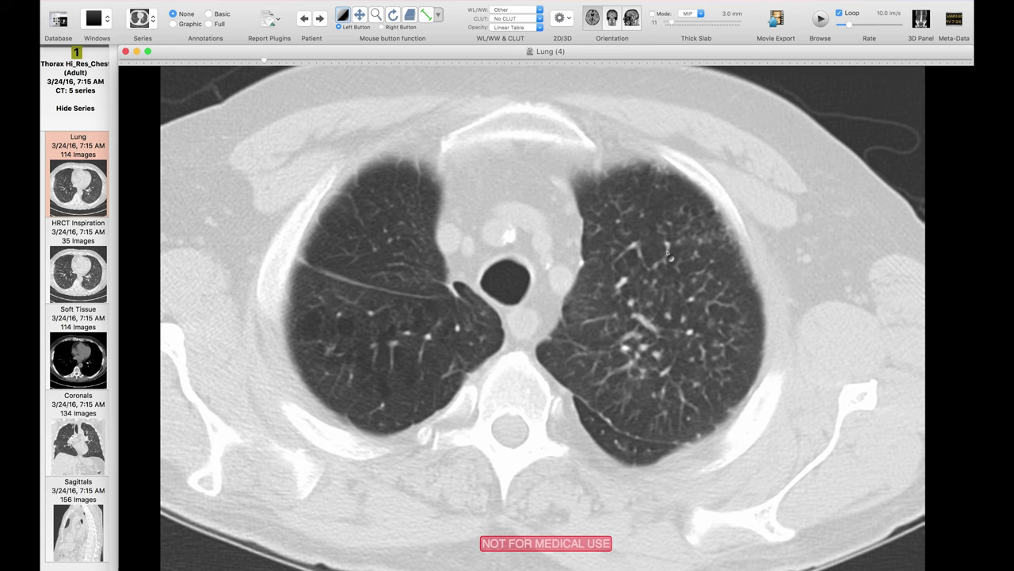
pyautogui.scroll(3, 675, 299)
pyautogui.scroll(3, 676, 298)
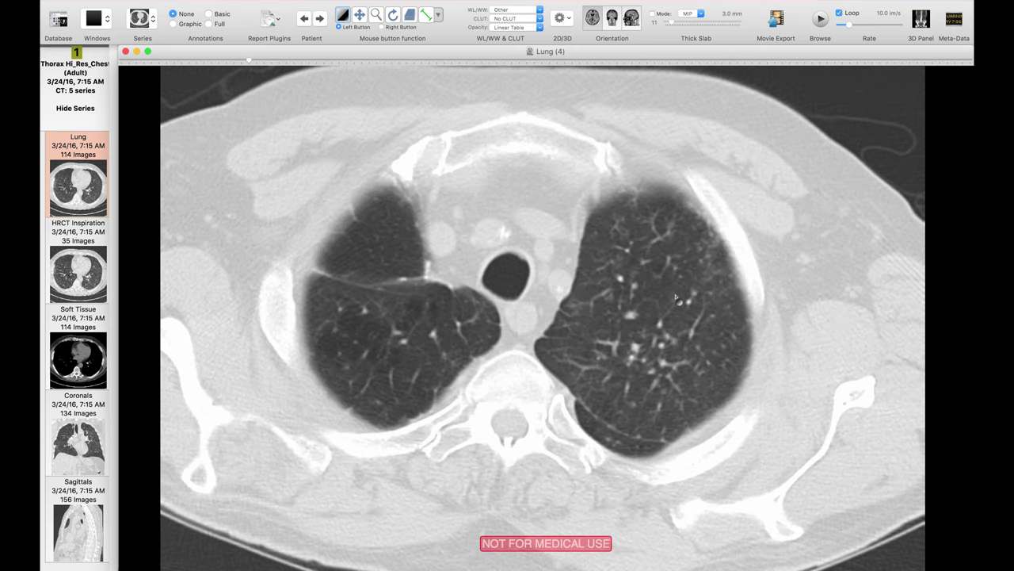
pyautogui.scroll(3, 676, 298)
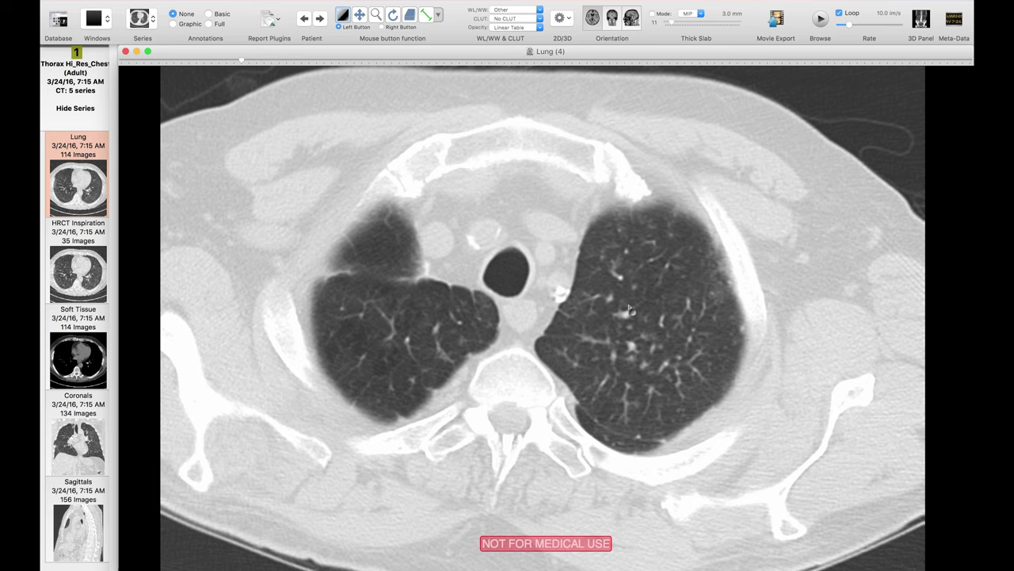
# Open the Soft Tissue series with the CT - Abdomen window and examine the hilar and mediastinal nodes from the upper abdomen to the aortic arch.
pyautogui.click(83, 346)
pyautogui.scroll(15, 497, 323)
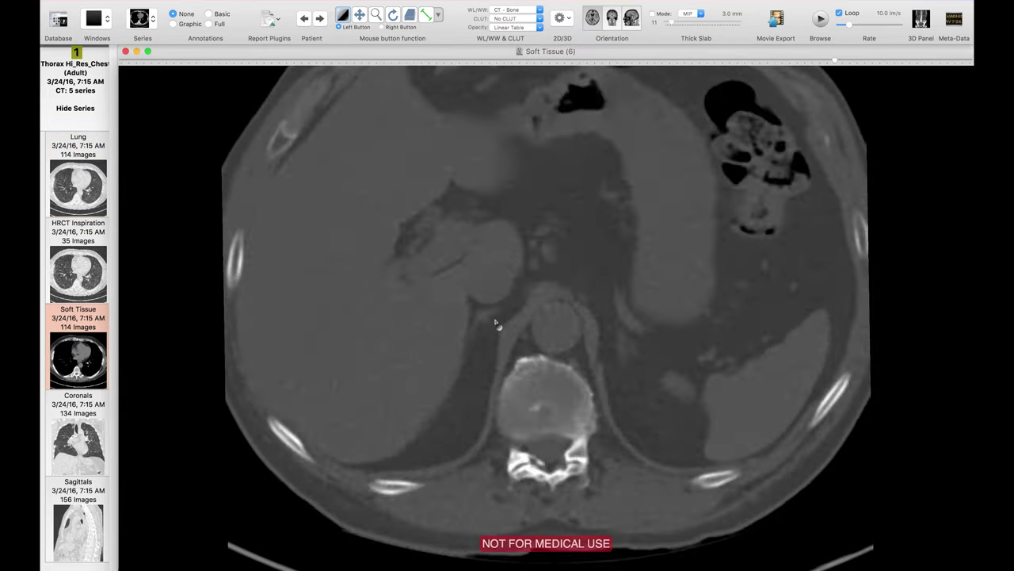
pyautogui.press('2')
pyautogui.scroll(15, 496, 322)
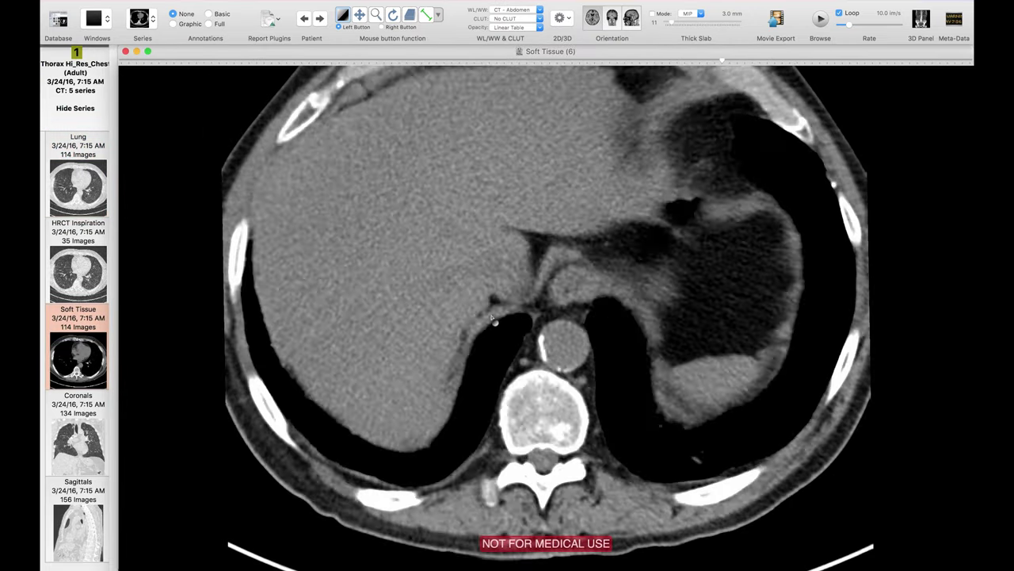
pyautogui.scroll(15, 493, 317)
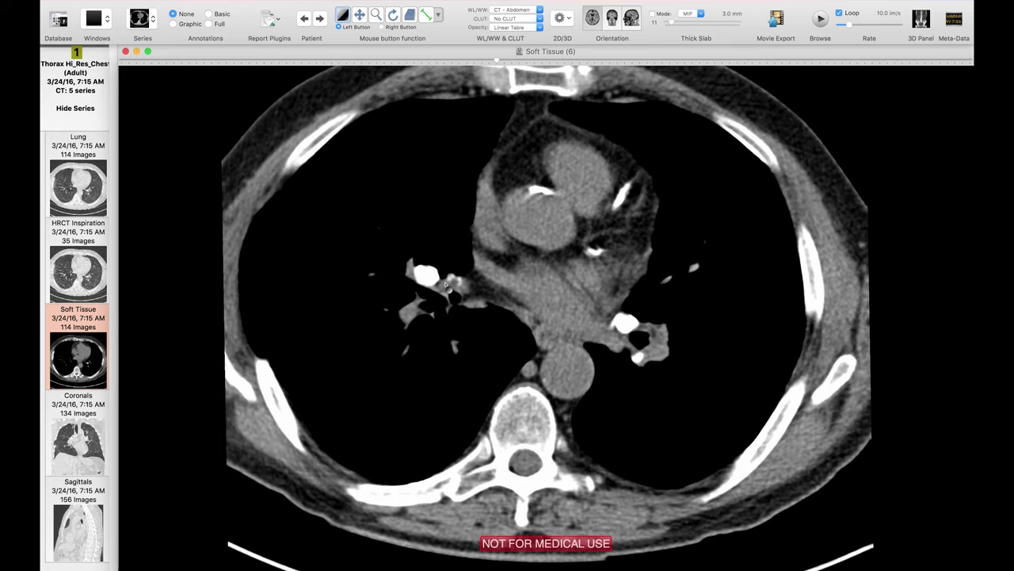
pyautogui.scroll(10, 532, 325)
pyautogui.scroll(6, 533, 325)
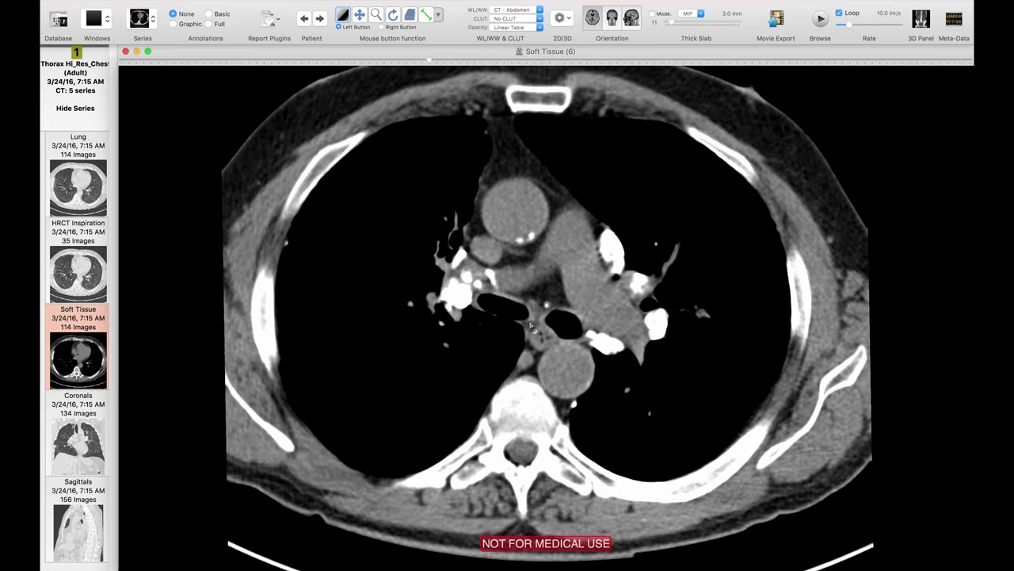
pyautogui.scroll(8, 531, 325)
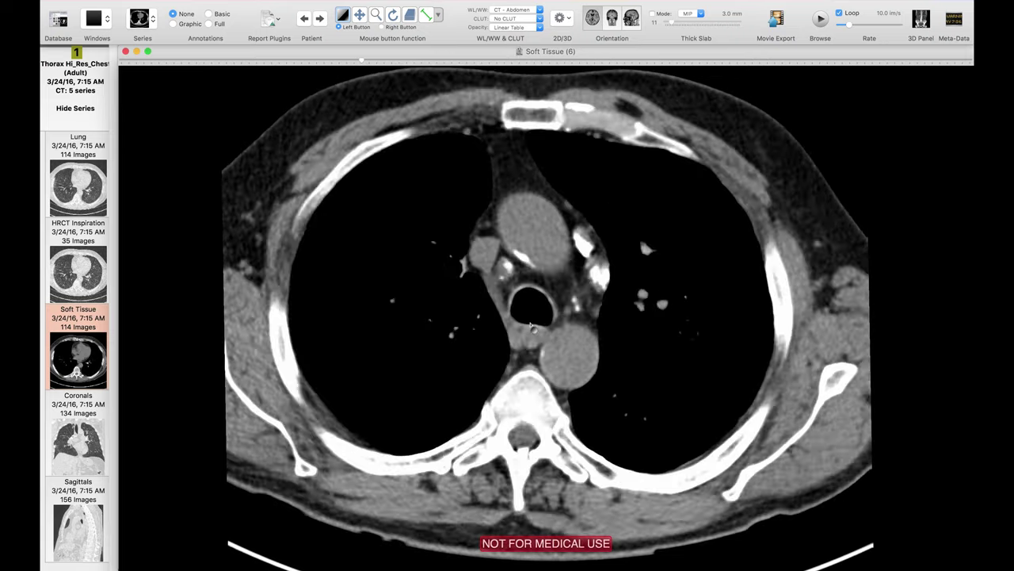
pyautogui.scroll(5, 531, 325)
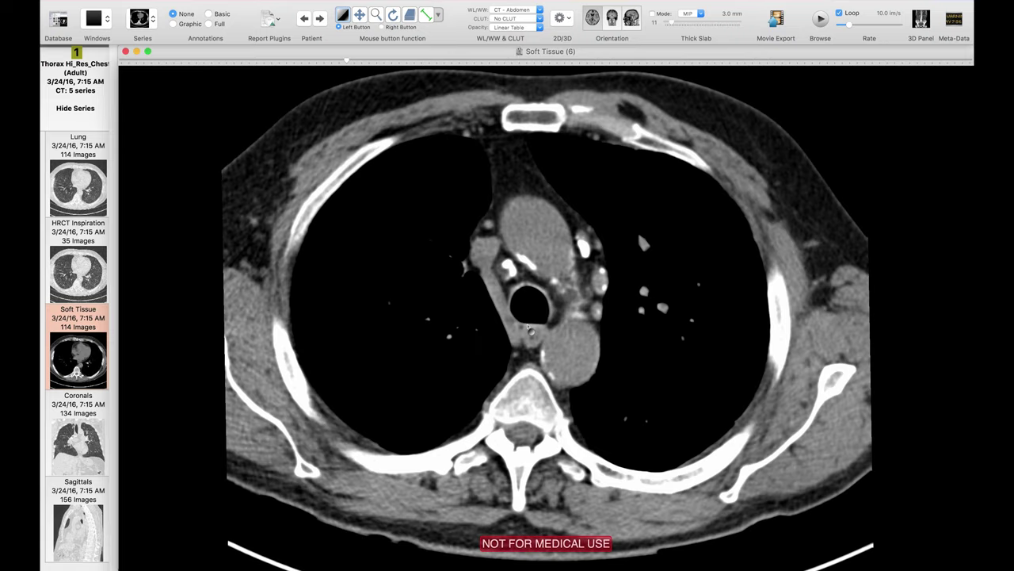
# Apply the CT - Bone window and examine the calcification pattern of the mediastinal lymph nodes between the aortic arch and the carina.
pyautogui.press('3')
pyautogui.scroll(-2, 547, 309)
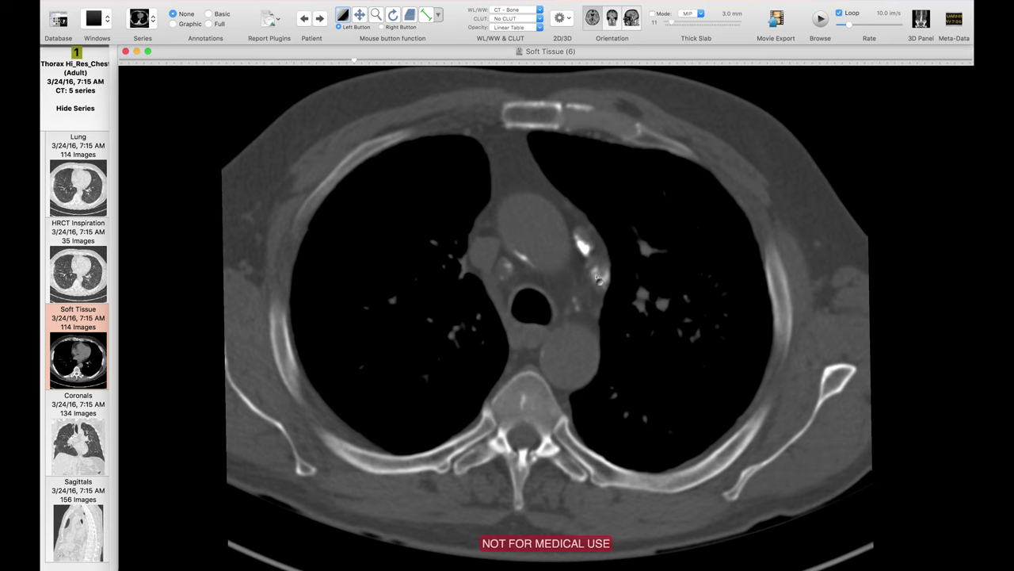
pyautogui.scroll(-2, 598, 277)
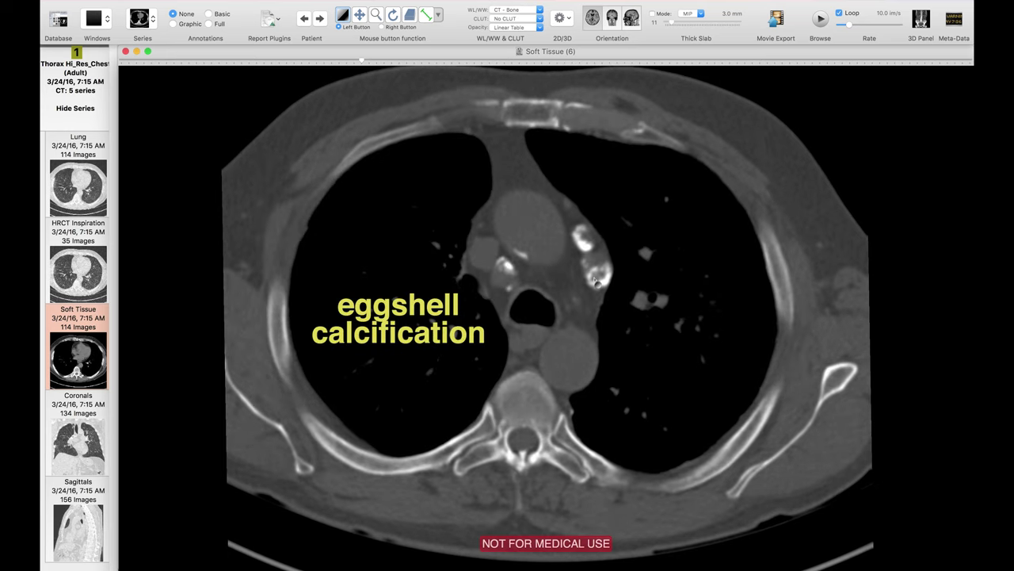
pyautogui.scroll(-2, 606, 280)
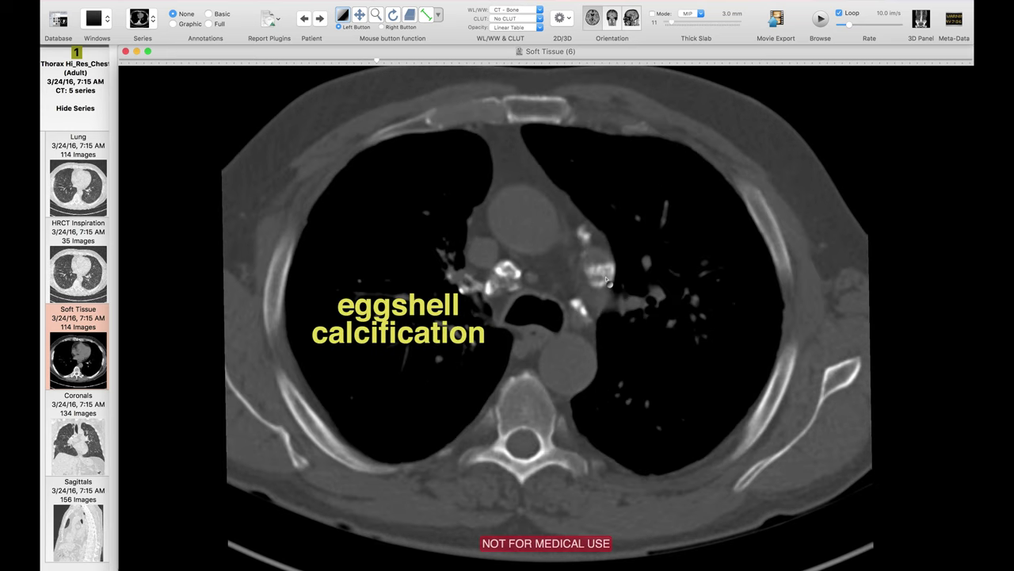
pyautogui.scroll(2, 606, 279)
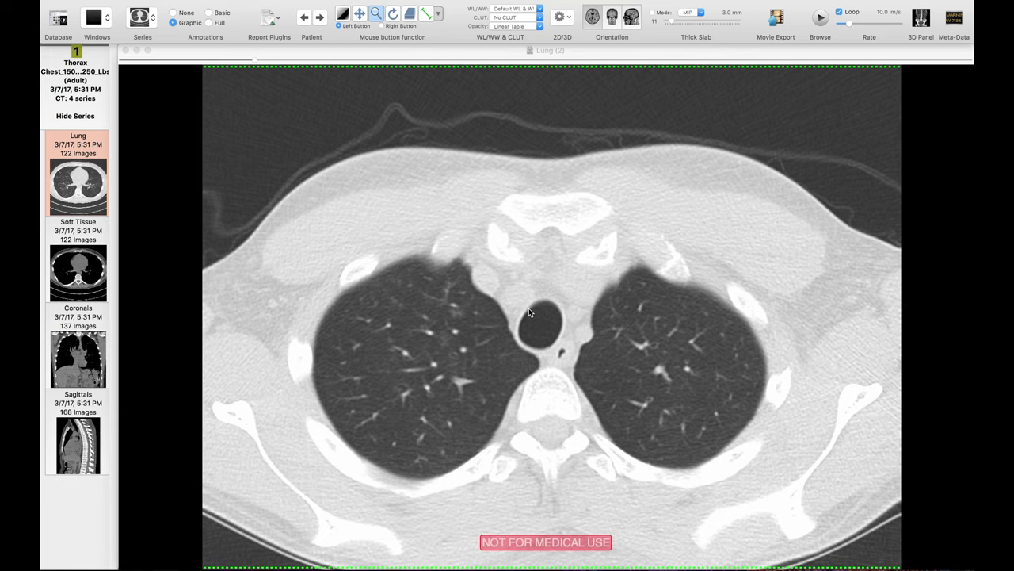
# Examine the anterior right upper lobe on the axial Lung series of the 122-image chest CT, starting from the upper lungs.
pyautogui.scroll(-10, 530, 312)
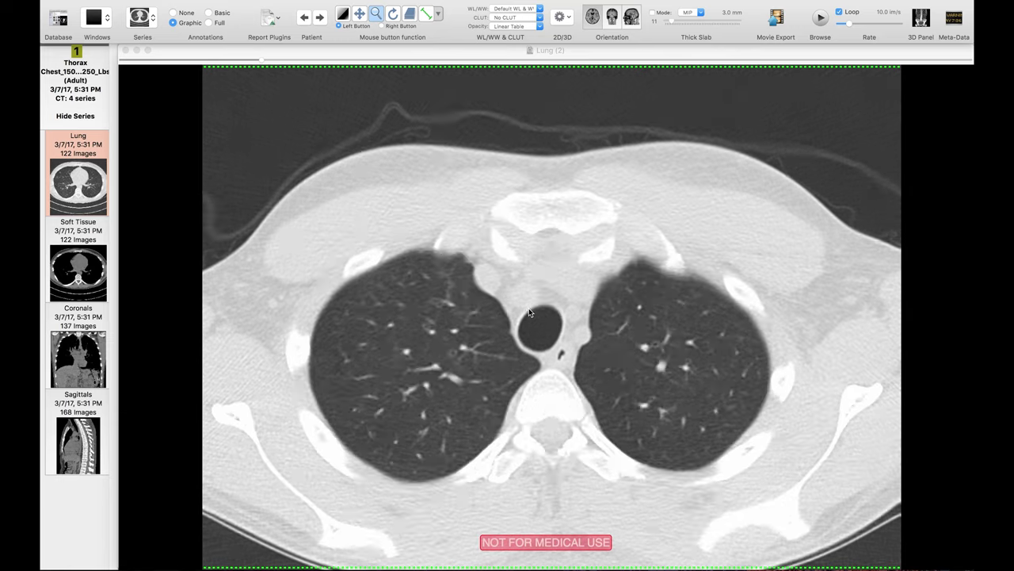
pyautogui.scroll(-2, 529, 312)
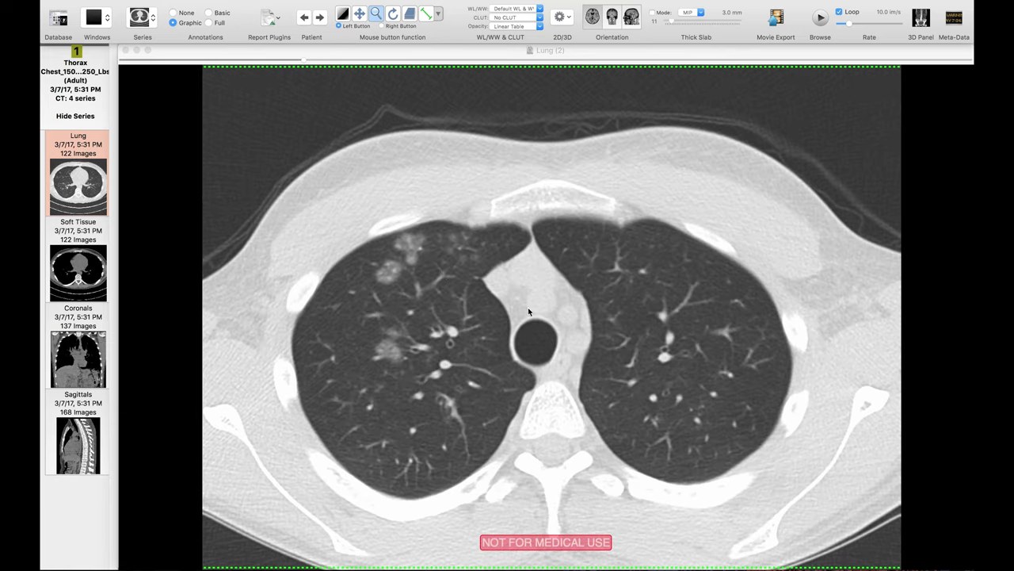
pyautogui.scroll(-2, 399, 319)
pyautogui.scroll(2, 398, 319)
pyautogui.scroll(-3, 412, 269)
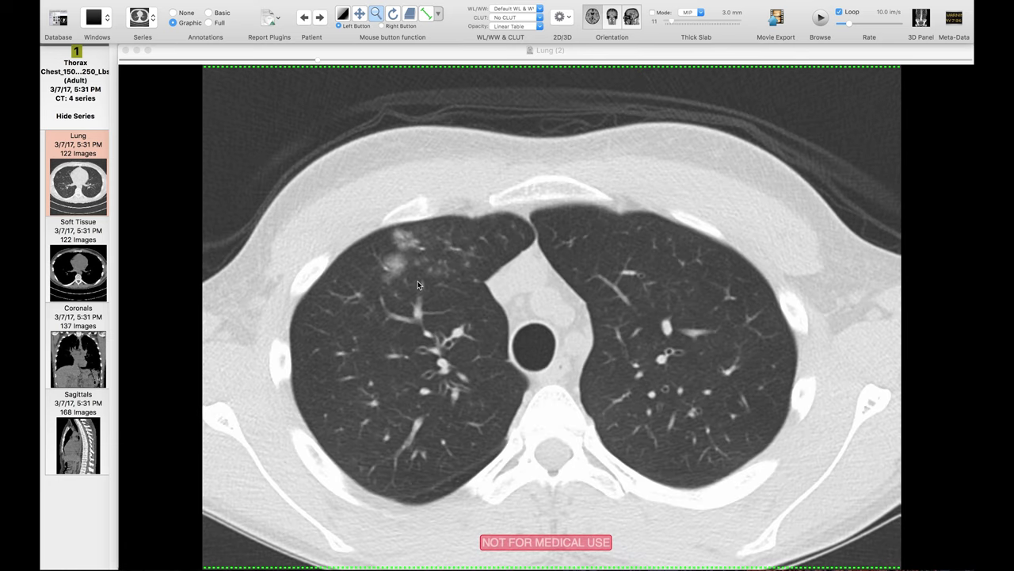
pyautogui.scroll(-3, 419, 285)
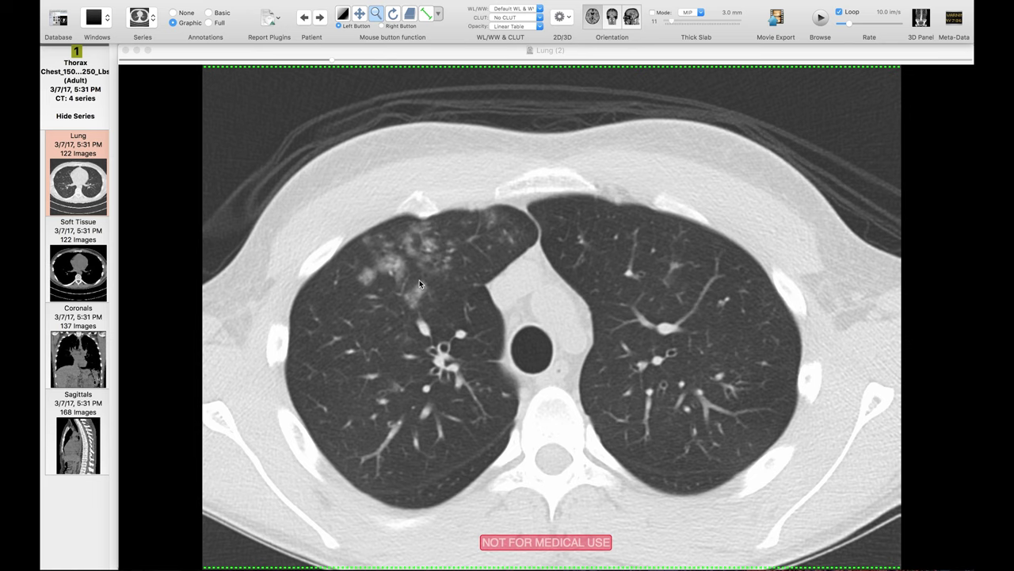
pyautogui.scroll(2, 417, 280)
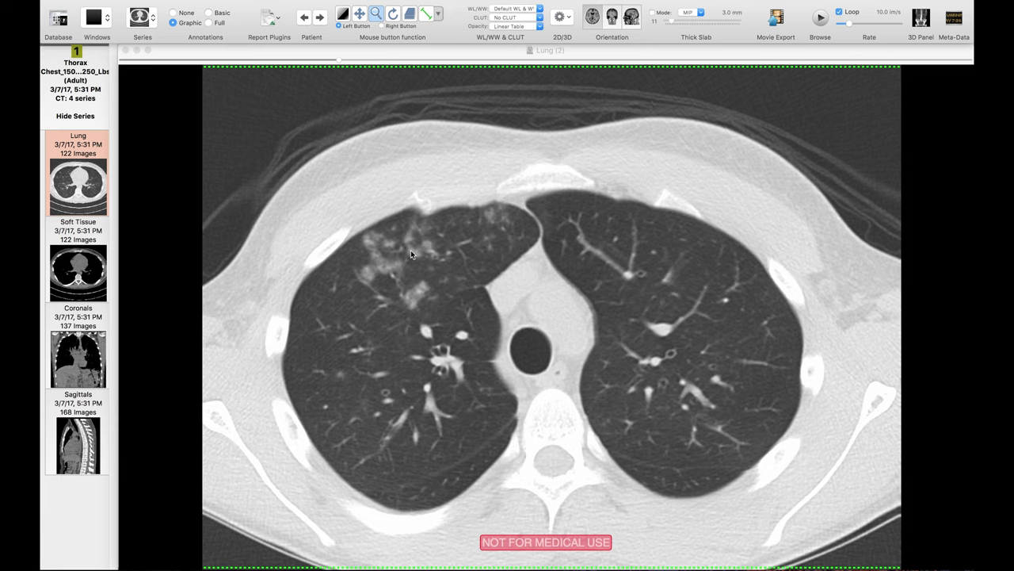
pyautogui.scroll(2, 411, 250)
pyautogui.scroll(2, 420, 245)
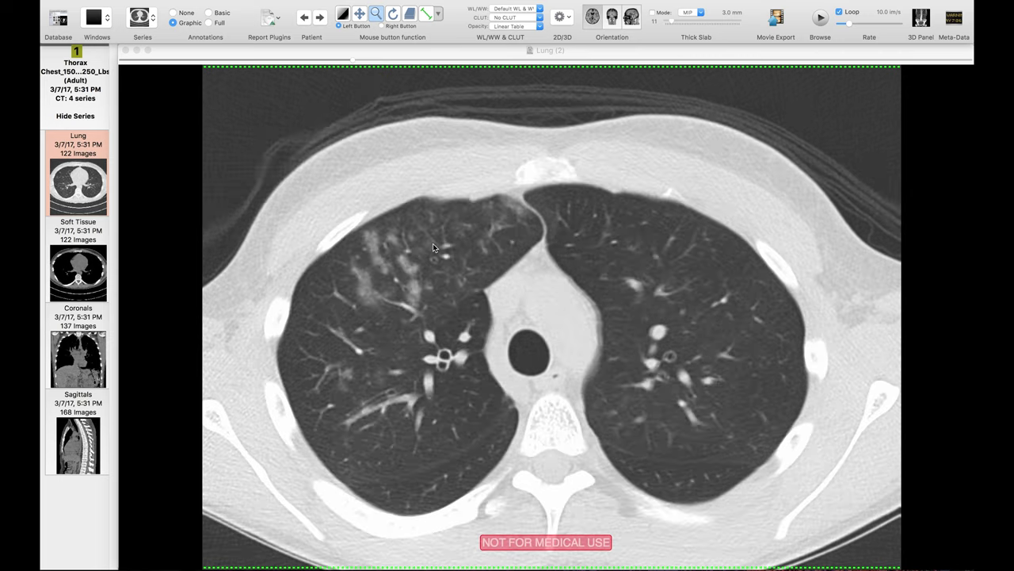
pyautogui.scroll(2, 433, 243)
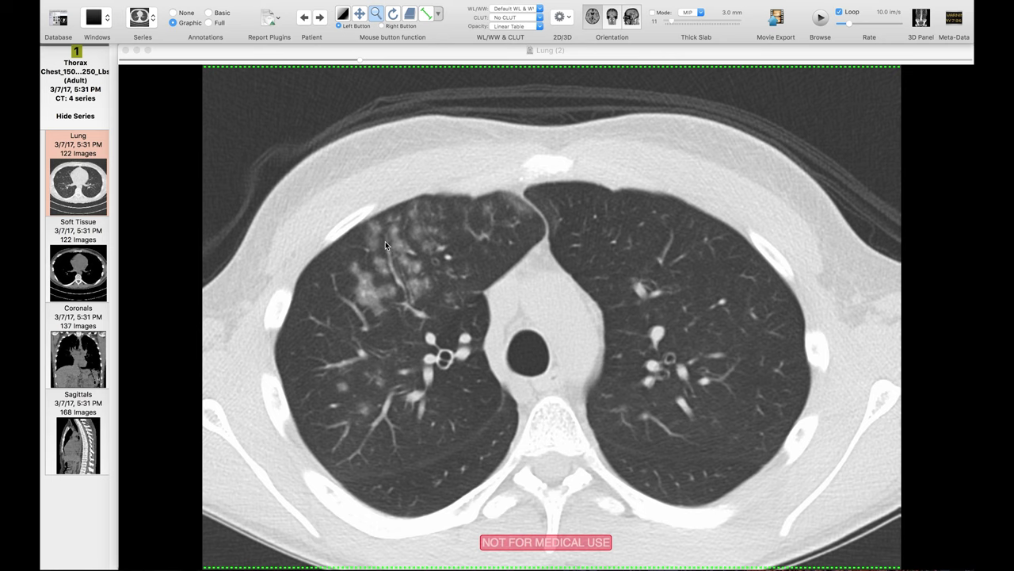
# Examine the anterior right upper lobe from the lower trachea down to the hilar level below the carina, and return to the right upper lobe bronchus.
pyautogui.scroll(-2, 385, 241)
pyautogui.scroll(2, 385, 241)
pyautogui.scroll(-3, 351, 232)
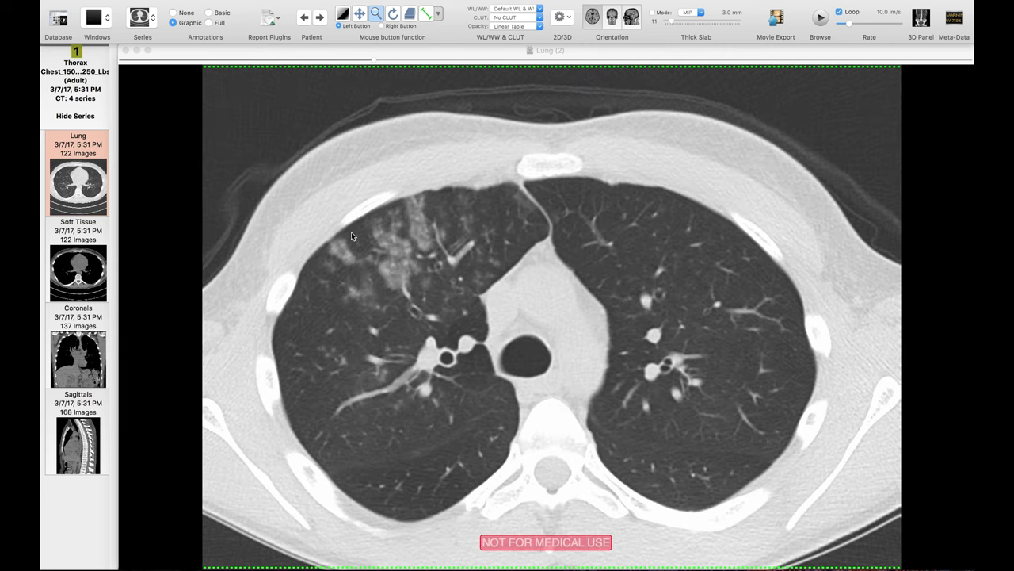
pyautogui.scroll(-4, 351, 235)
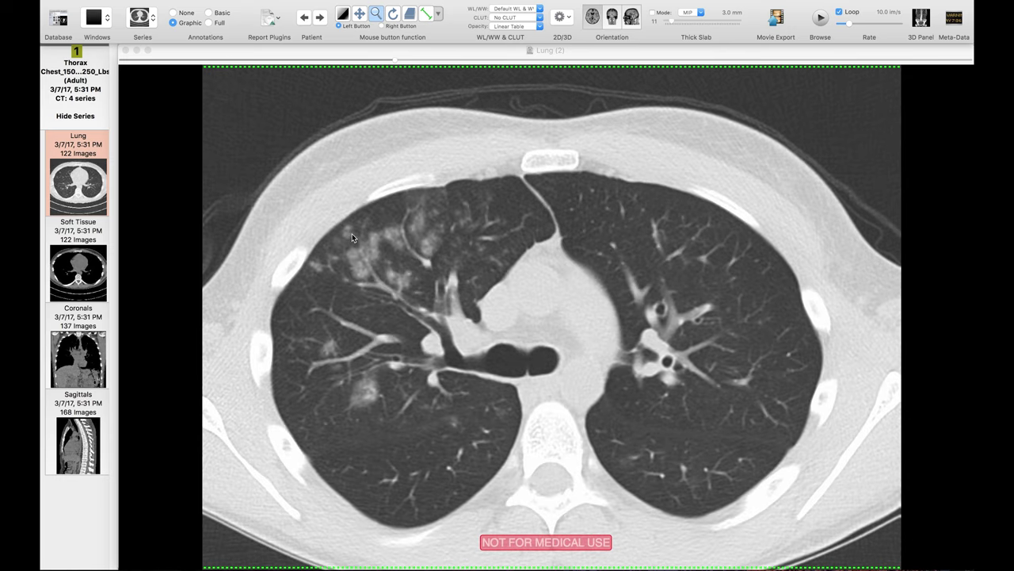
pyautogui.click(351, 233)
pyautogui.scroll(-2, 349, 234)
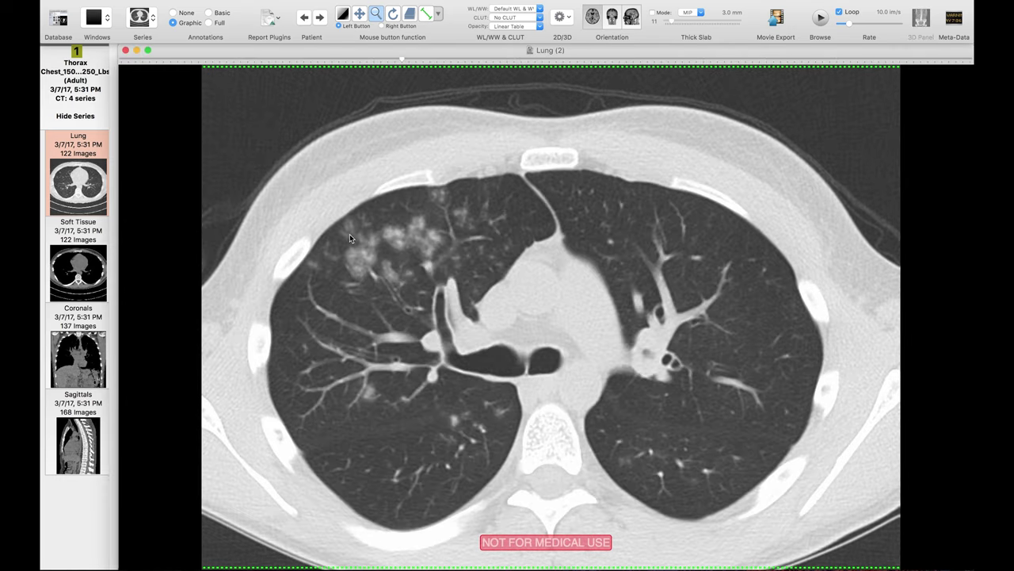
pyautogui.scroll(-1, 350, 235)
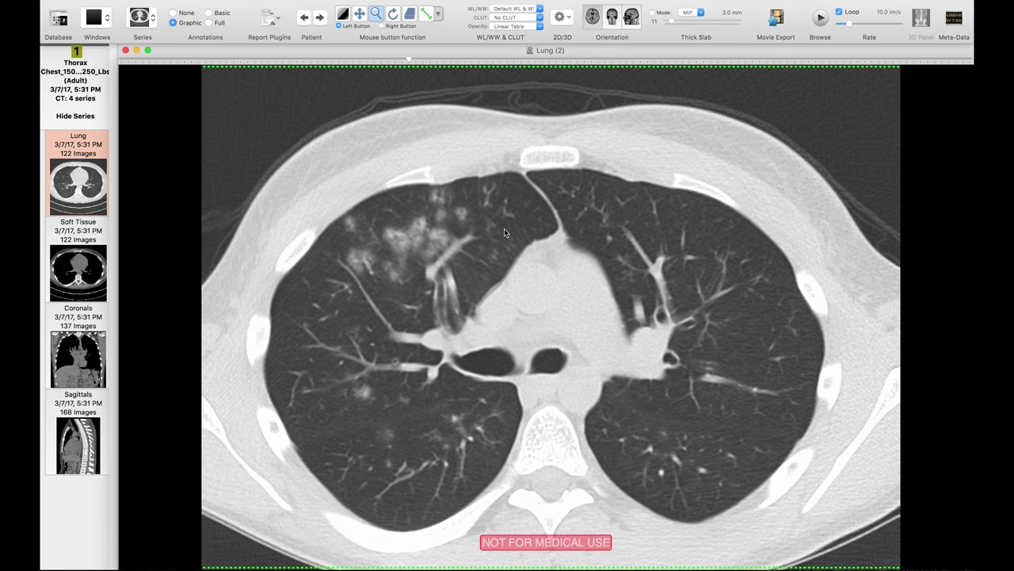
pyautogui.scroll(-2, 504, 229)
pyautogui.scroll(-3, 520, 241)
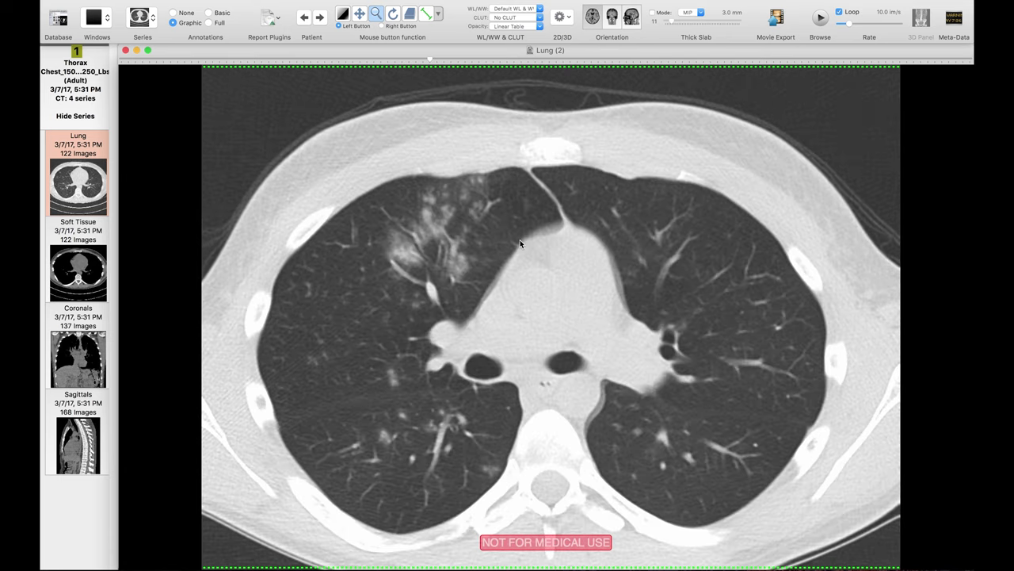
pyautogui.scroll(-1, 524, 240)
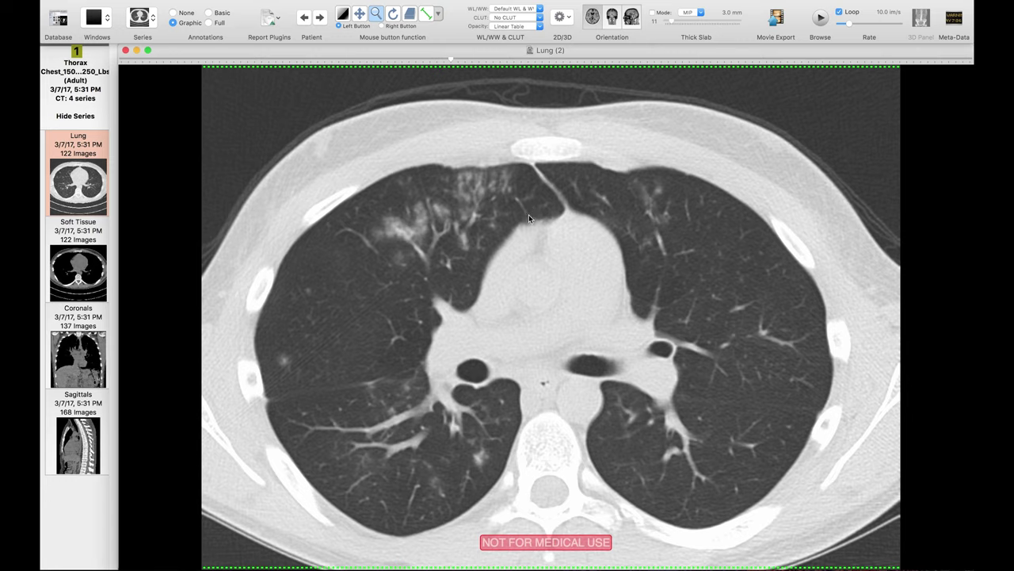
pyautogui.scroll(4, 526, 221)
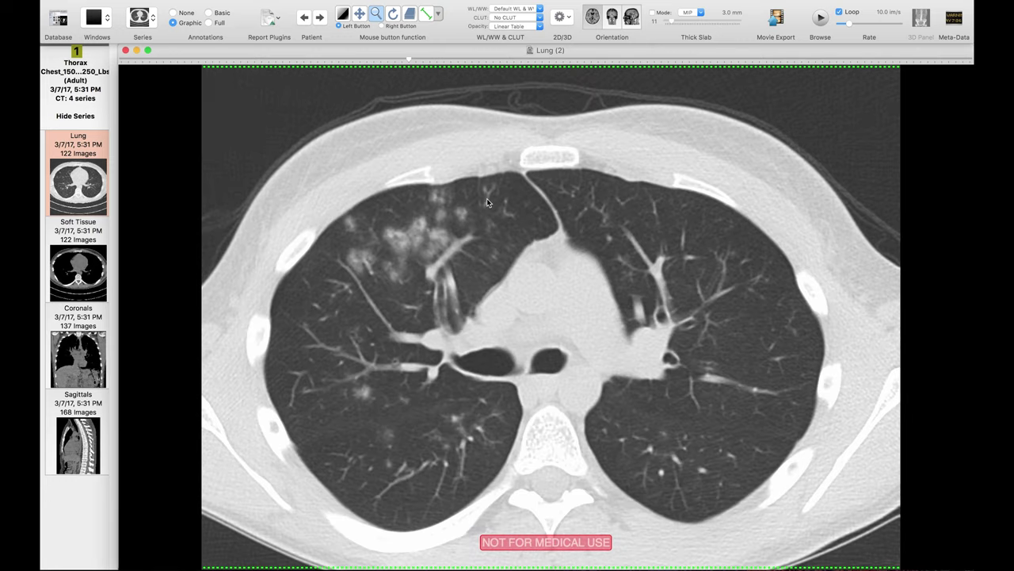